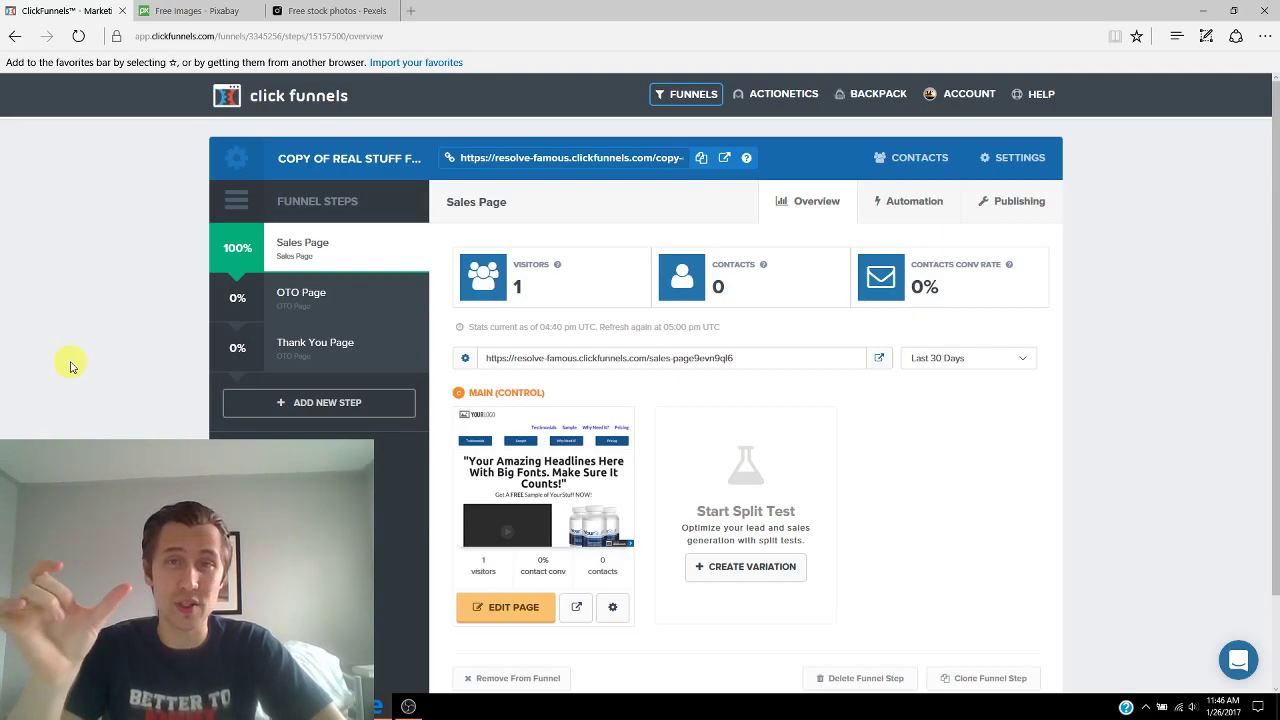
Open the Sales Page in the editor and review its headline, testimonial videos and free-sample offer.
click(504, 614)
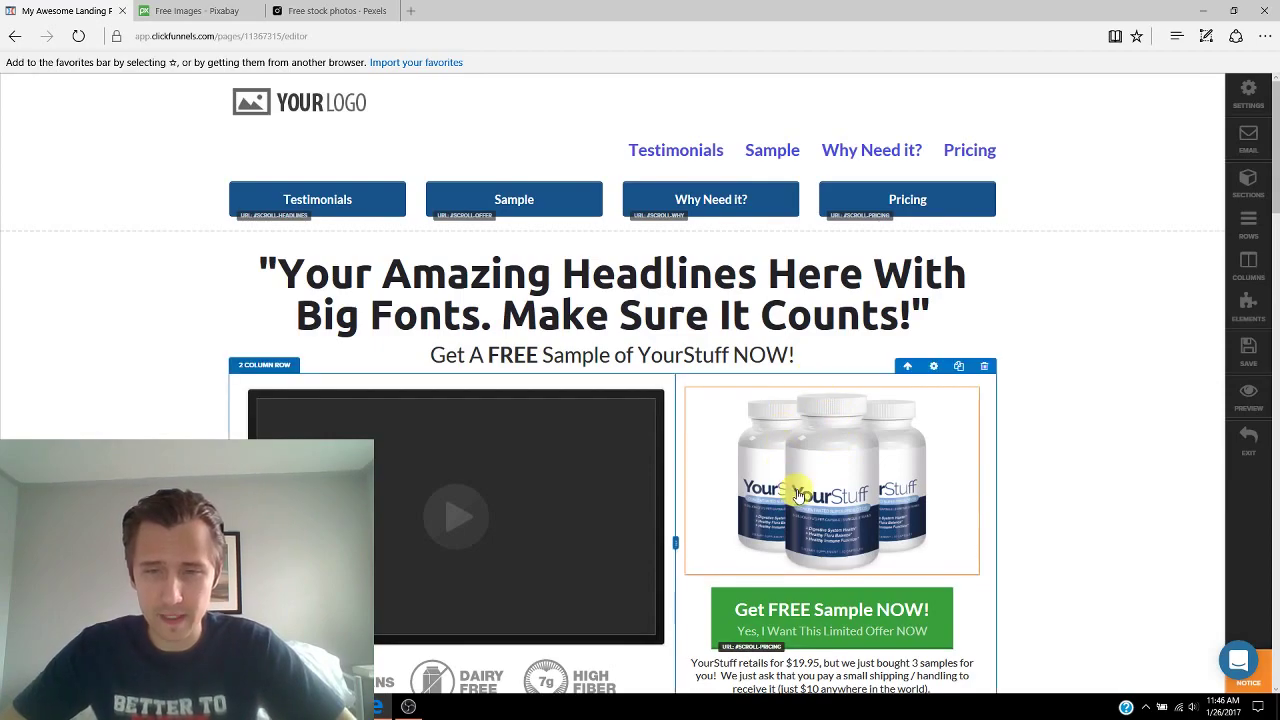
scroll(820, 540, down, 2)
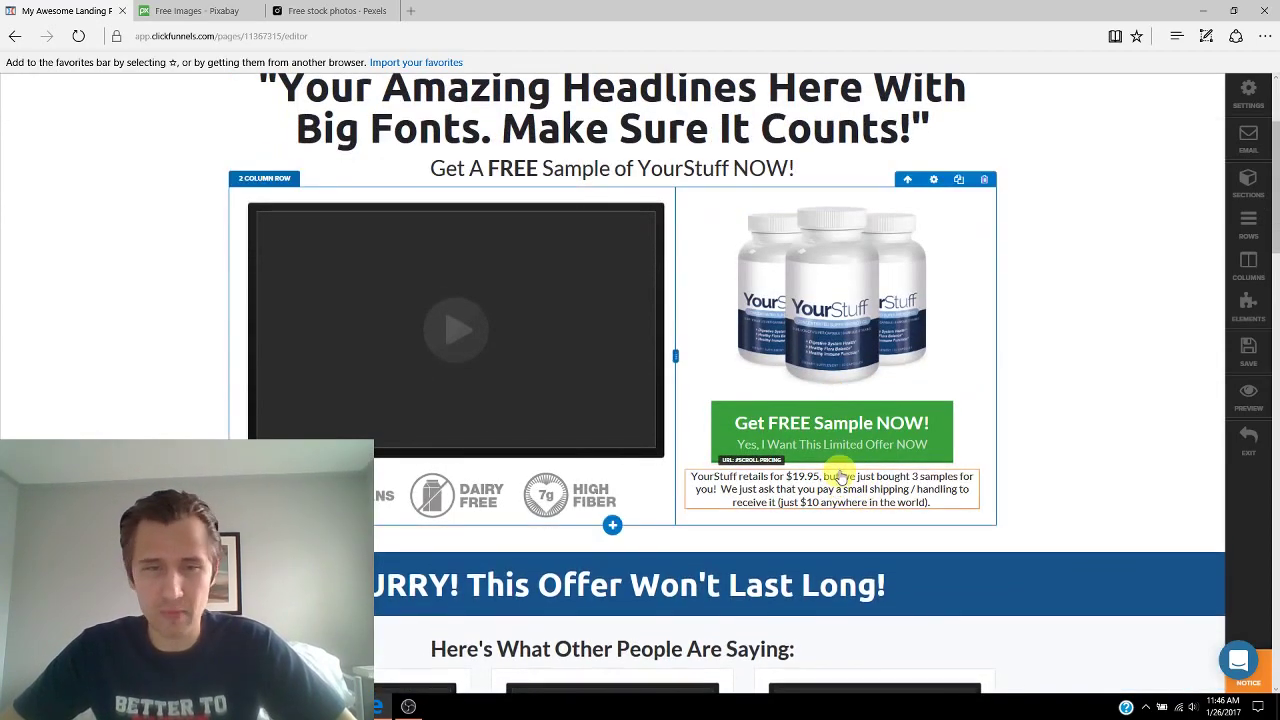
scroll(838, 470, down, 2)
scroll(831, 440, down, 3)
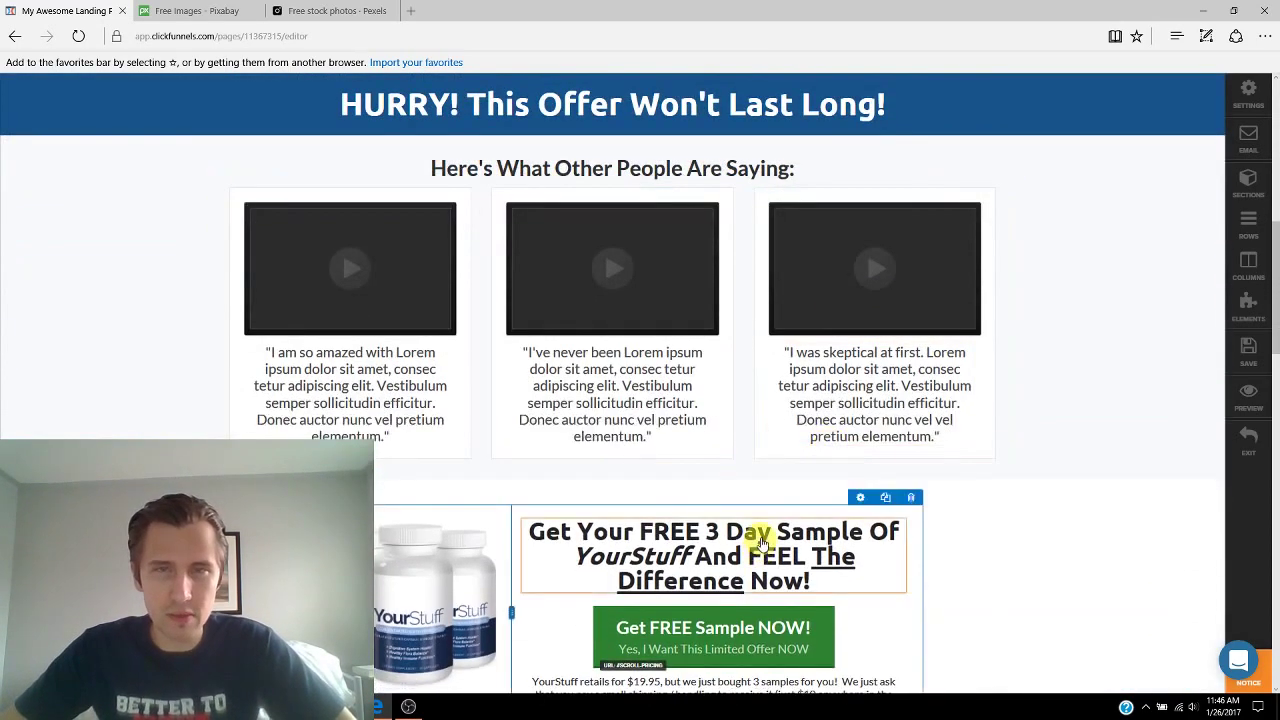
scroll(760, 538, up, 6)
scroll(746, 515, up, 1)
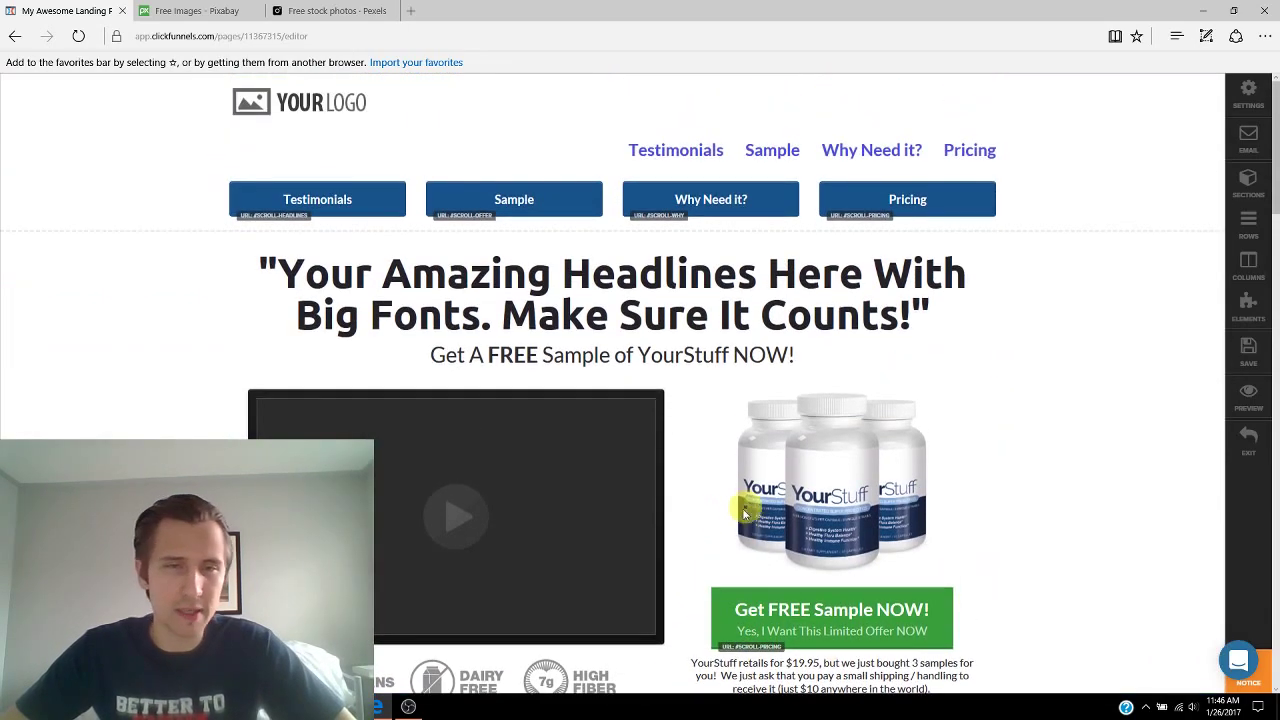
Search Pixabay for 'healthy' images.
click(220, 13)
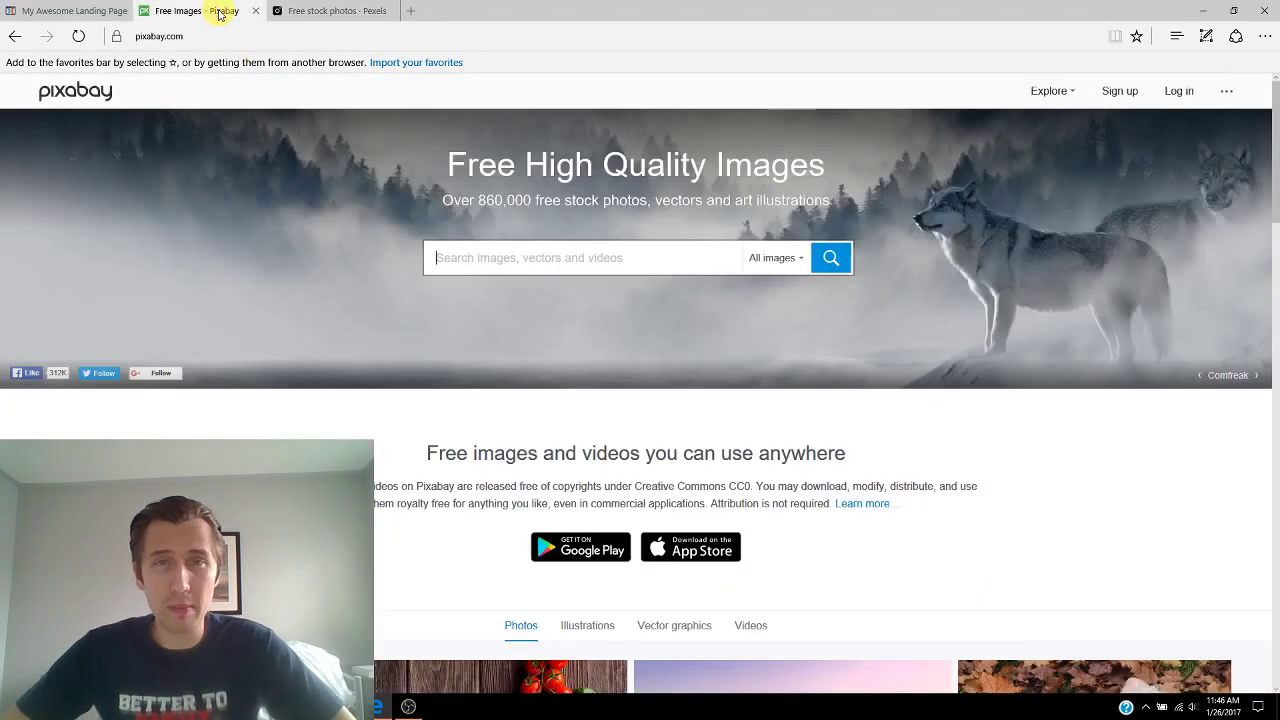
click(344, 10)
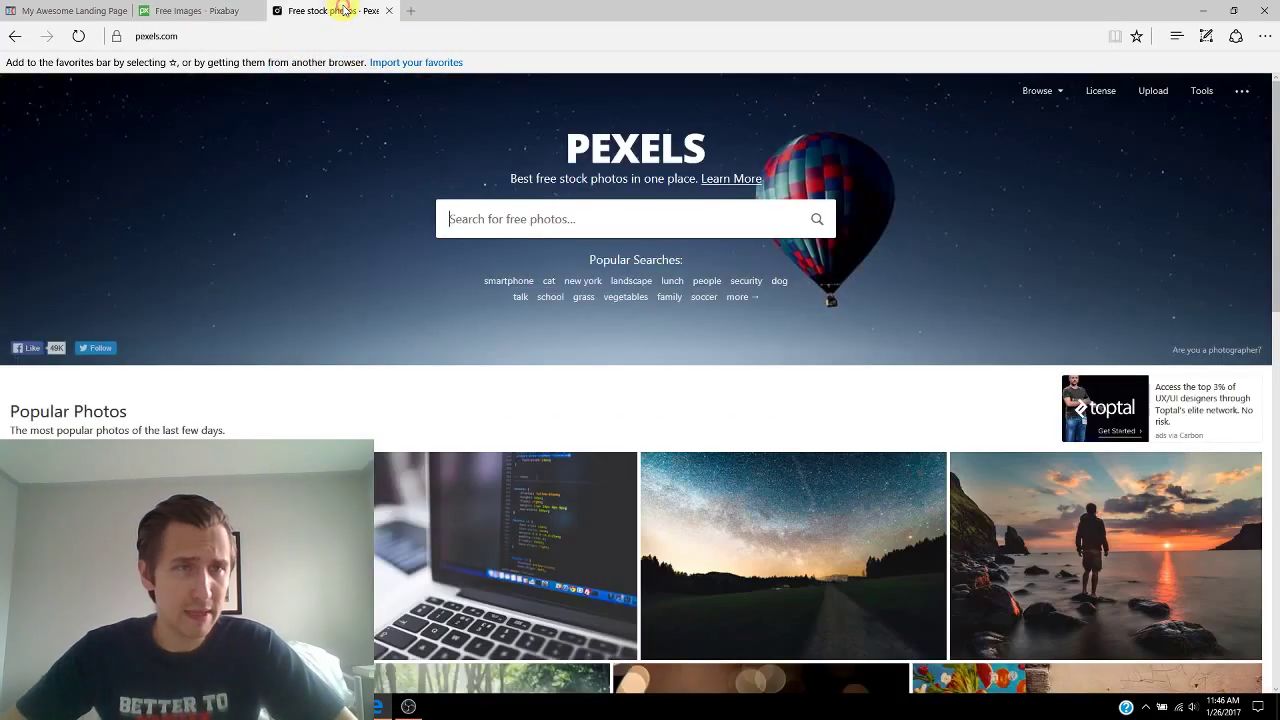
click(207, 13)
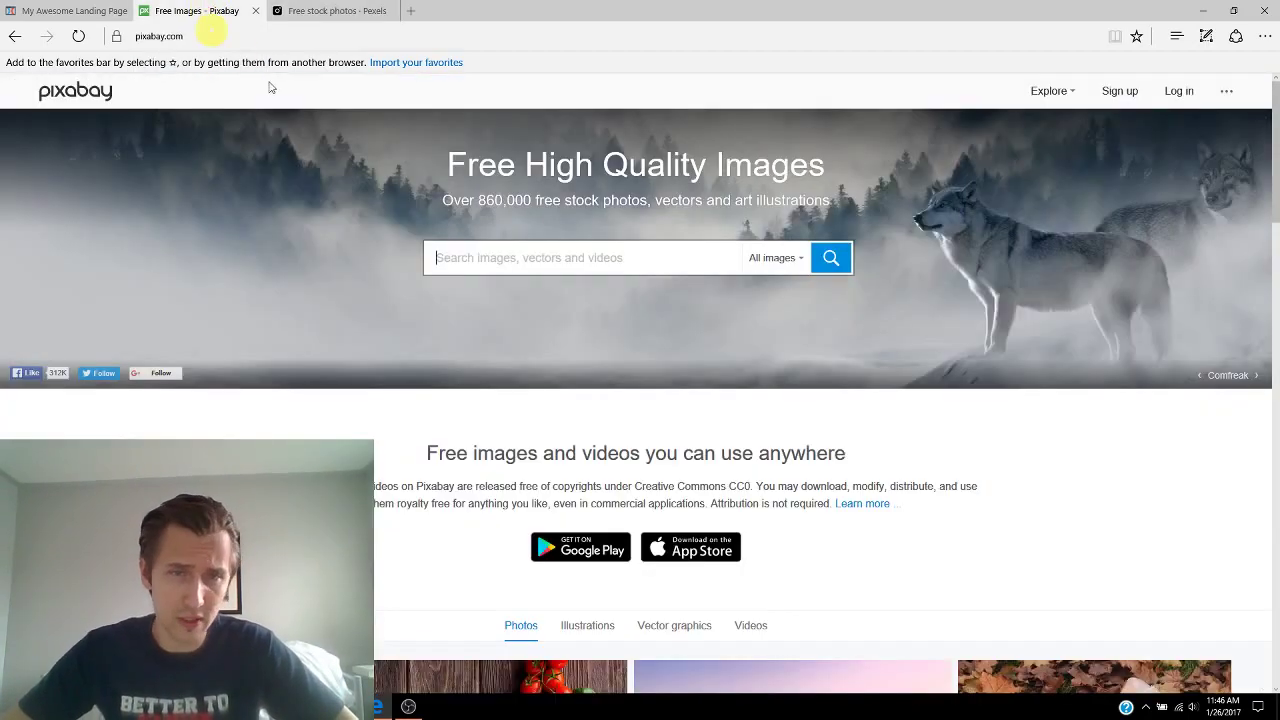
click(464, 257)
text(healthy)
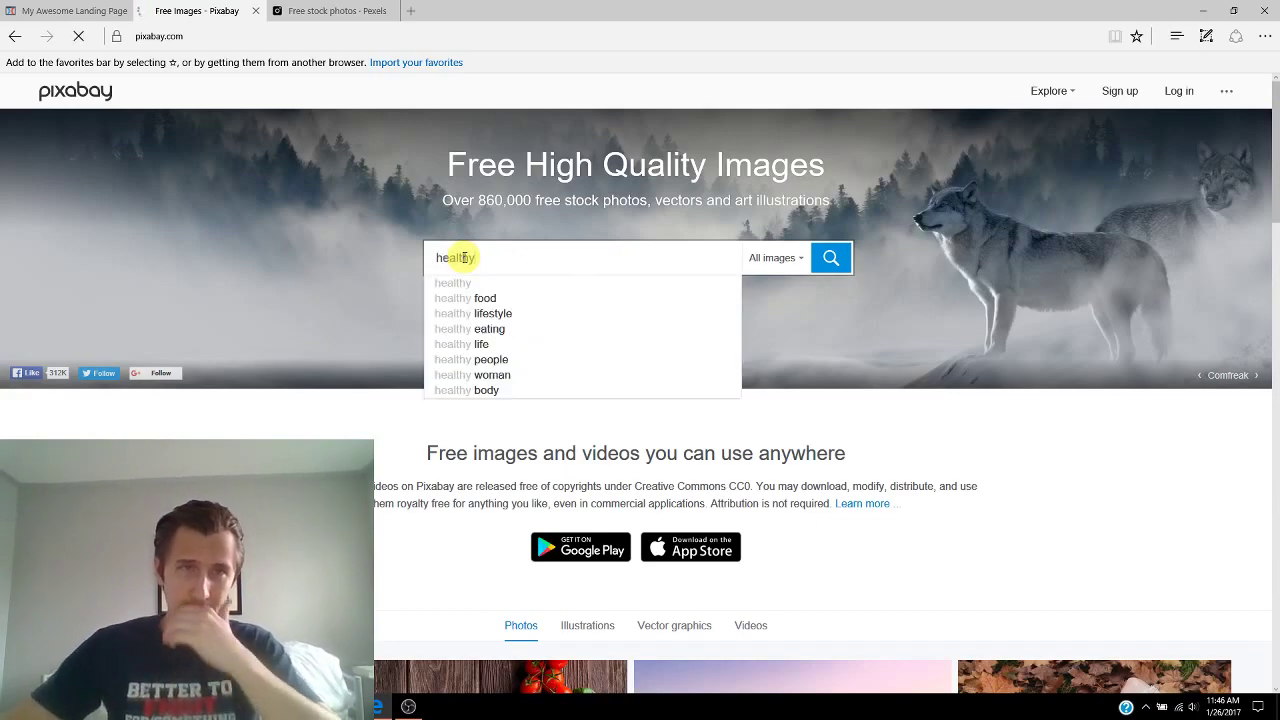
key(Return)
Enter 'healthy' in the Pexels photo search box.
click(323, 10)
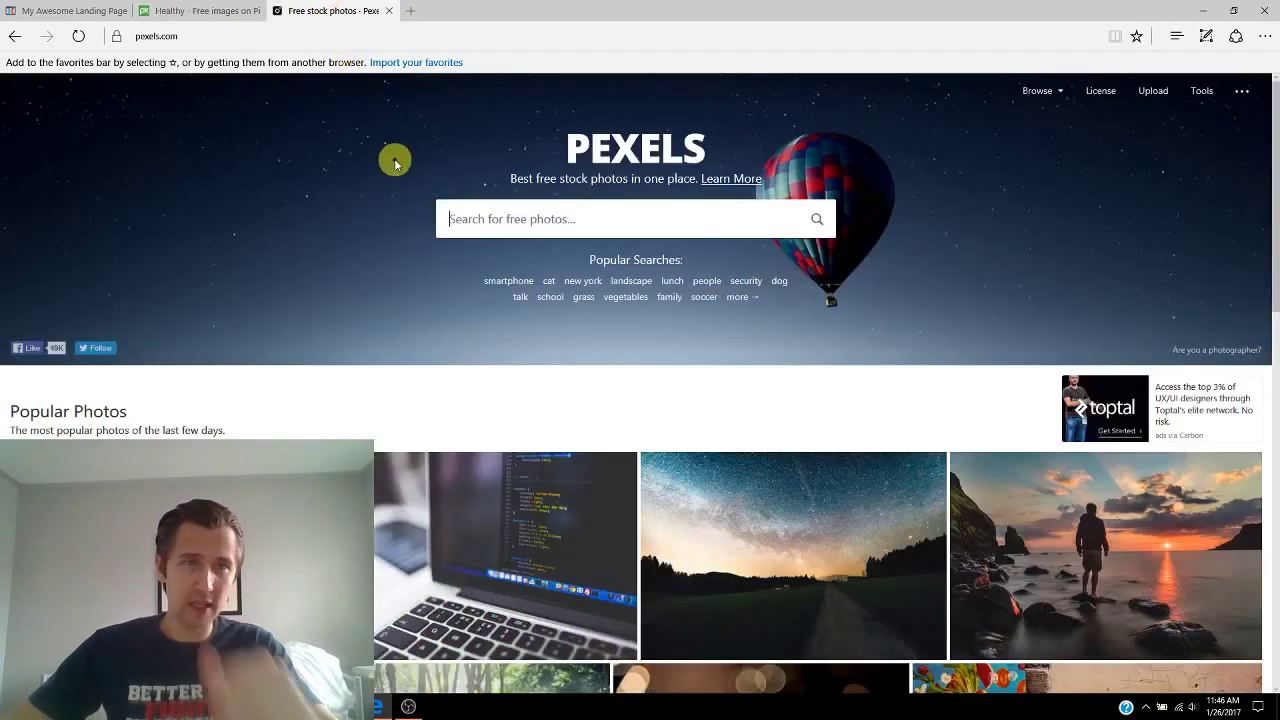
click(482, 214)
text(healthy)
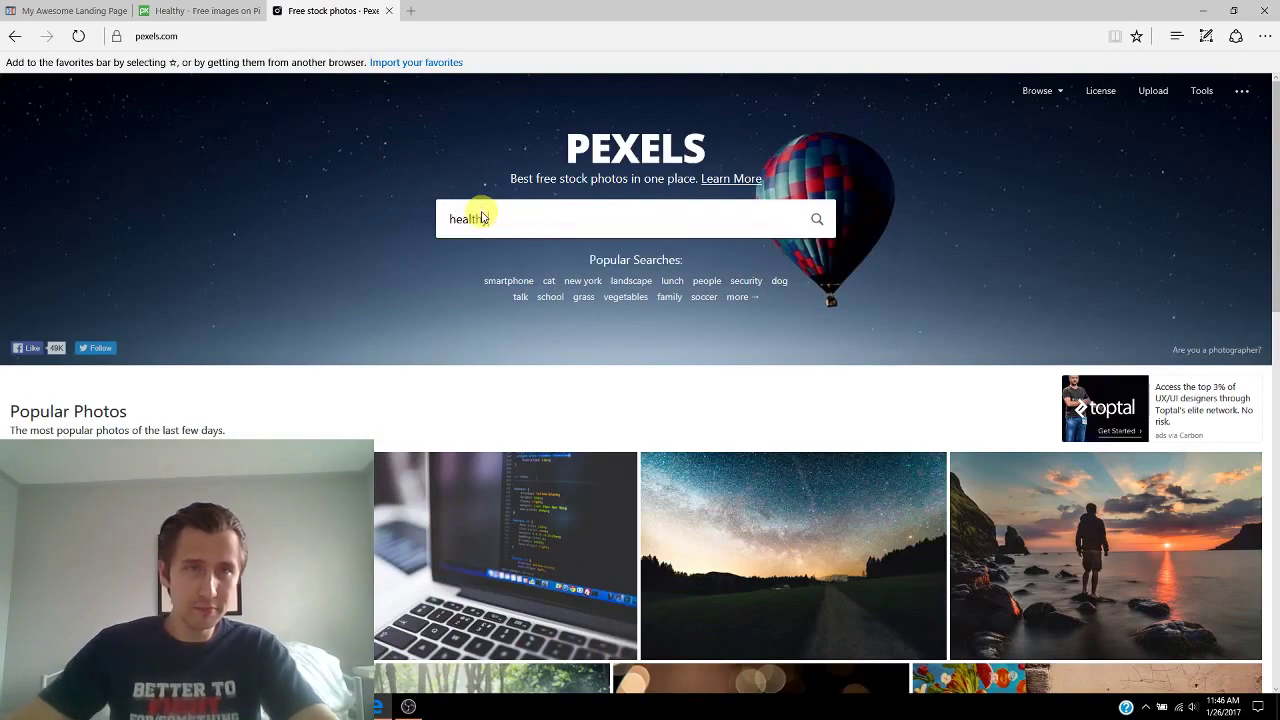
Browse the Pixabay 'healthy' results of fruit, nuts and vegetables.
click(199, 12)
scroll(617, 336, down, 3)
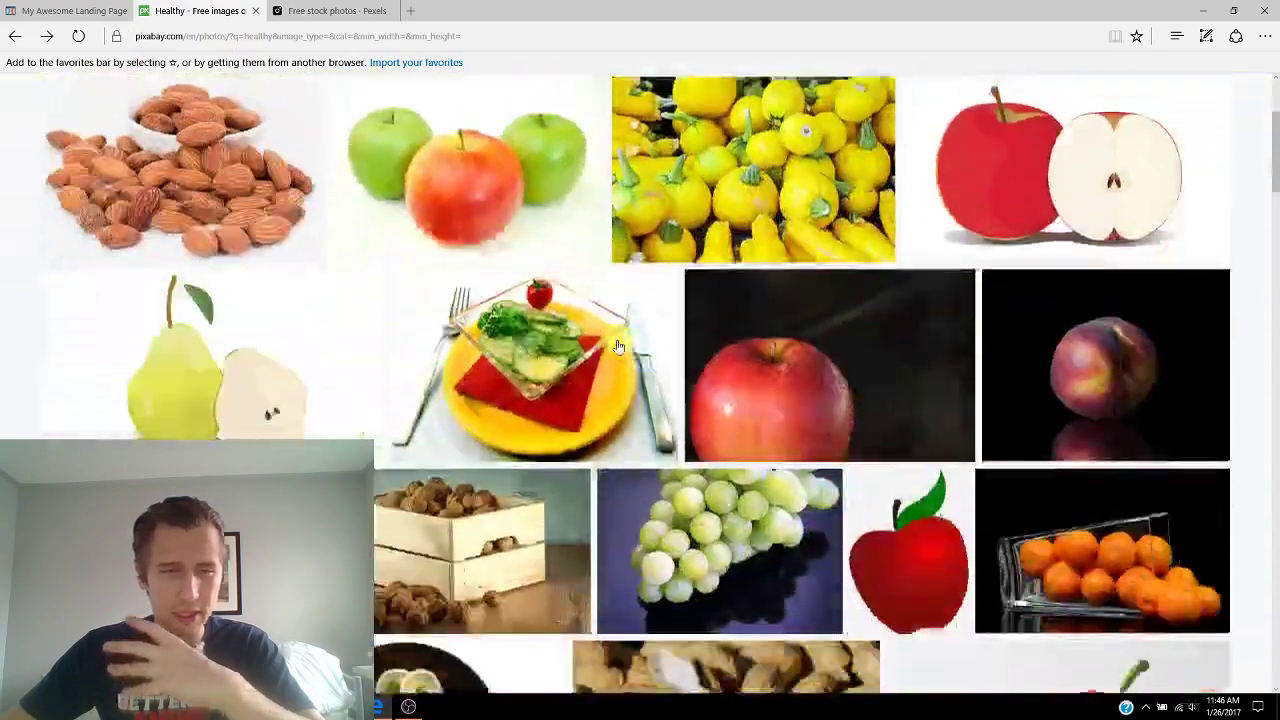
scroll(617, 336, down, 5)
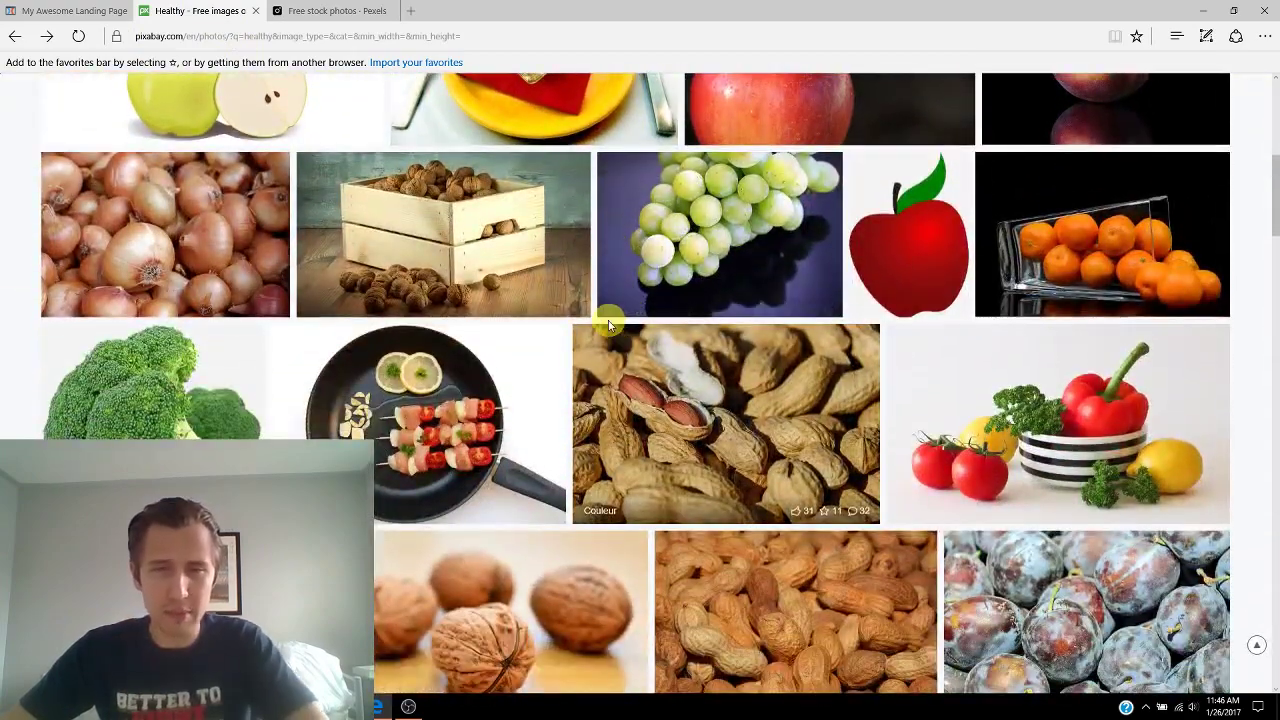
scroll(587, 308, down, 1)
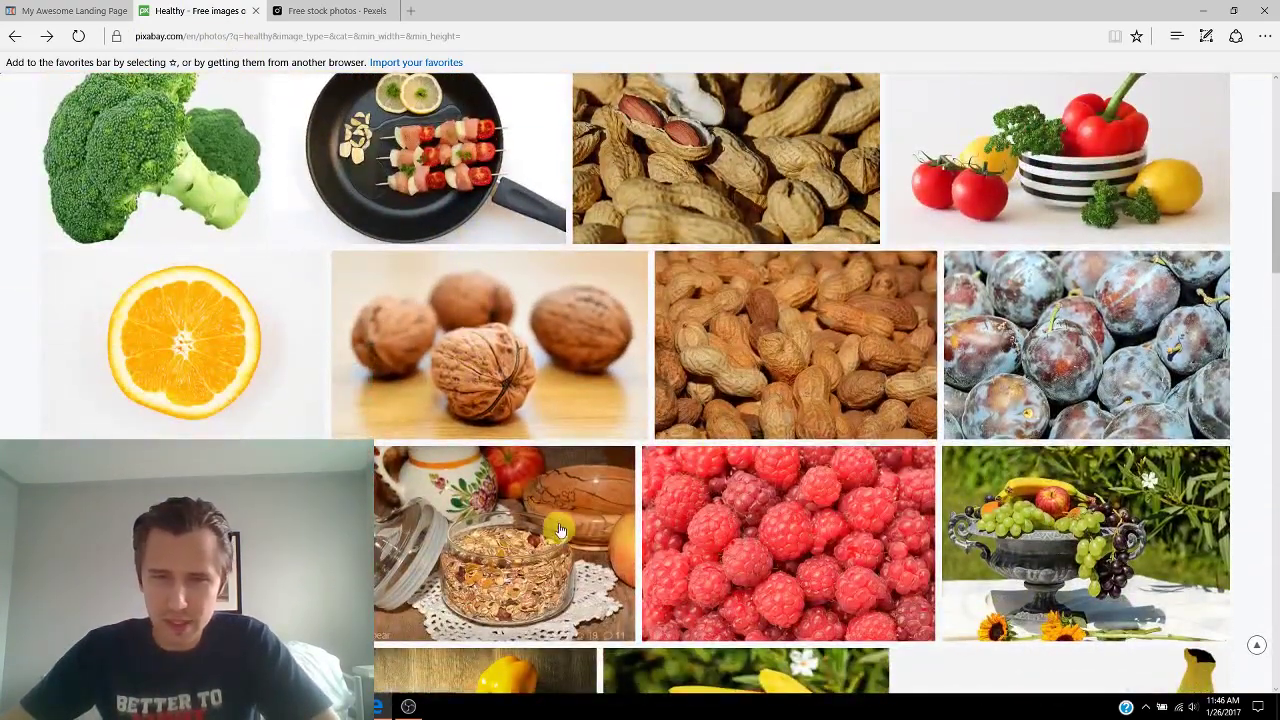
scroll(494, 376, up, 1)
scroll(494, 376, up, 8)
Run the 'healthy' Pexels search, retrying from the homepage after an Error 502 Bad gateway.
key(ctrl+Tab)
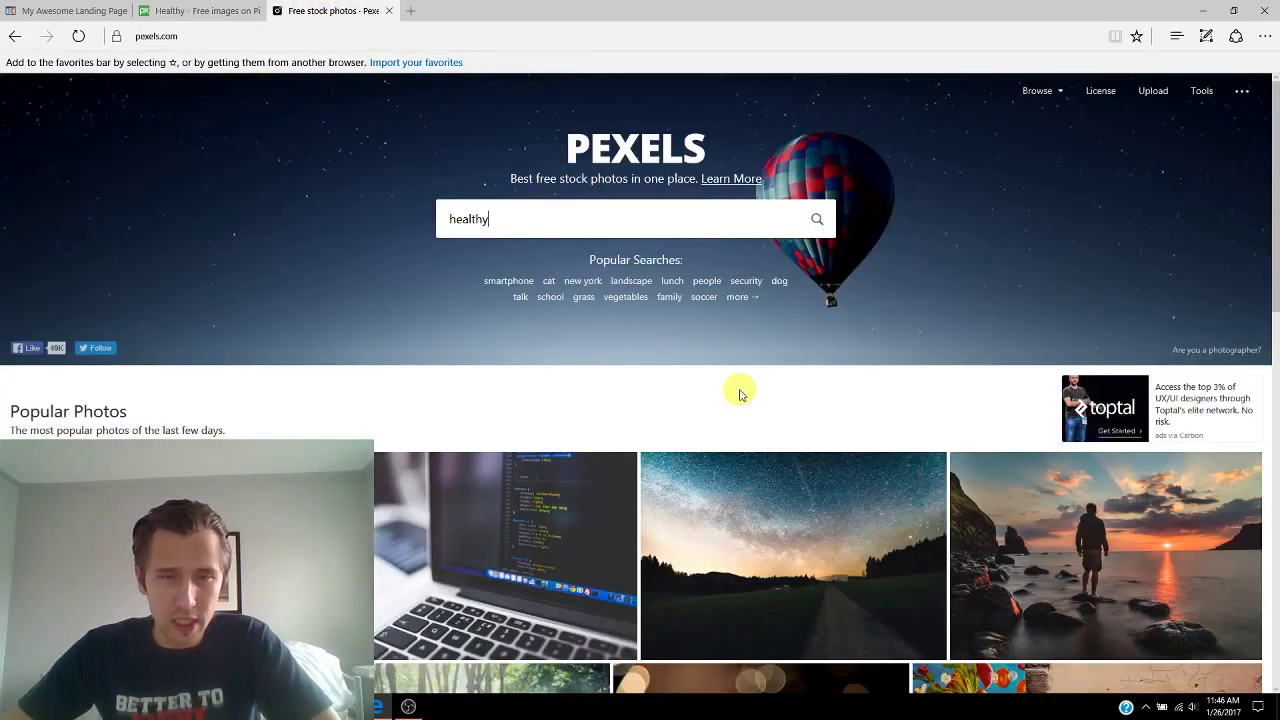
scroll(737, 391, down, 6)
scroll(529, 380, down, 4)
scroll(523, 382, up, 8)
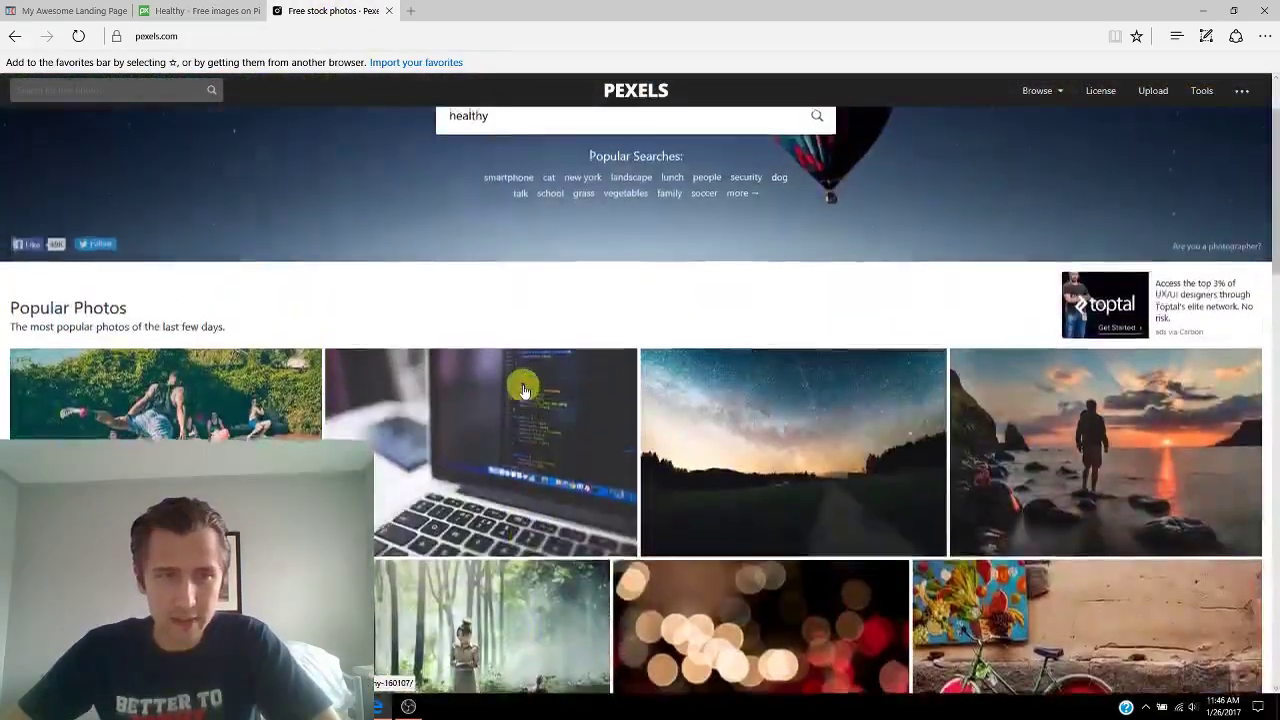
scroll(523, 388, up, 1)
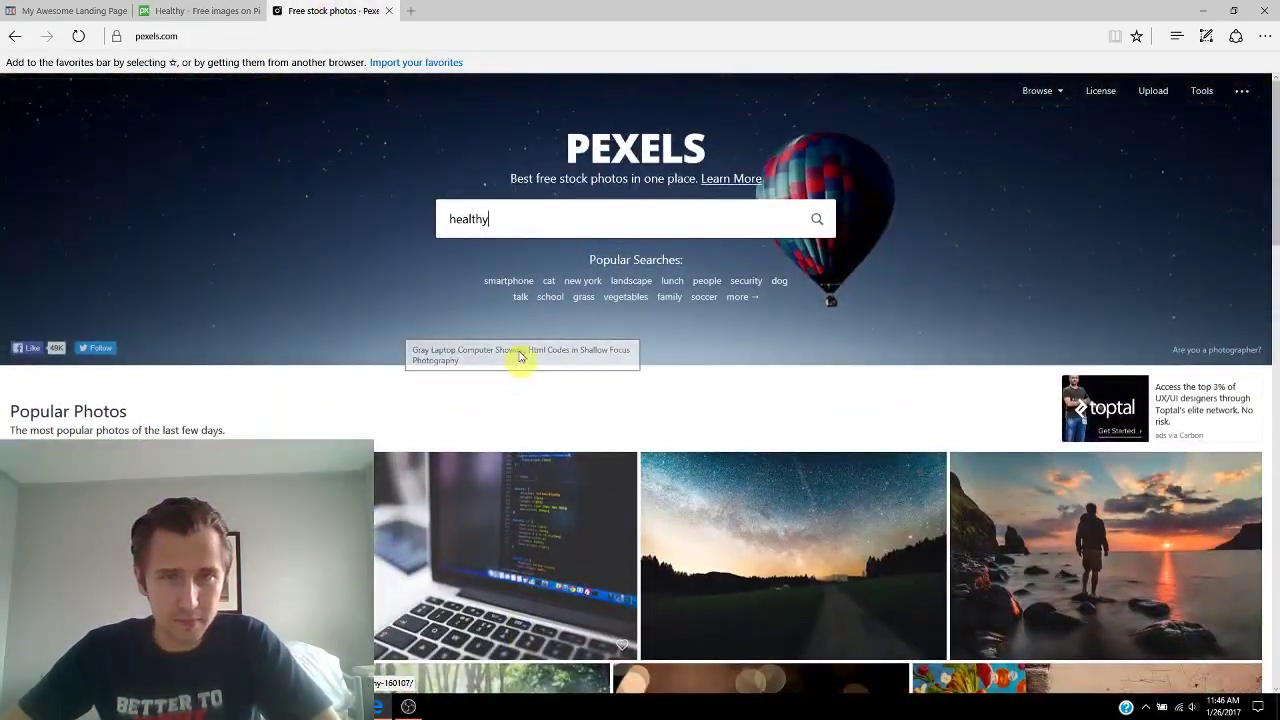
click(528, 218)
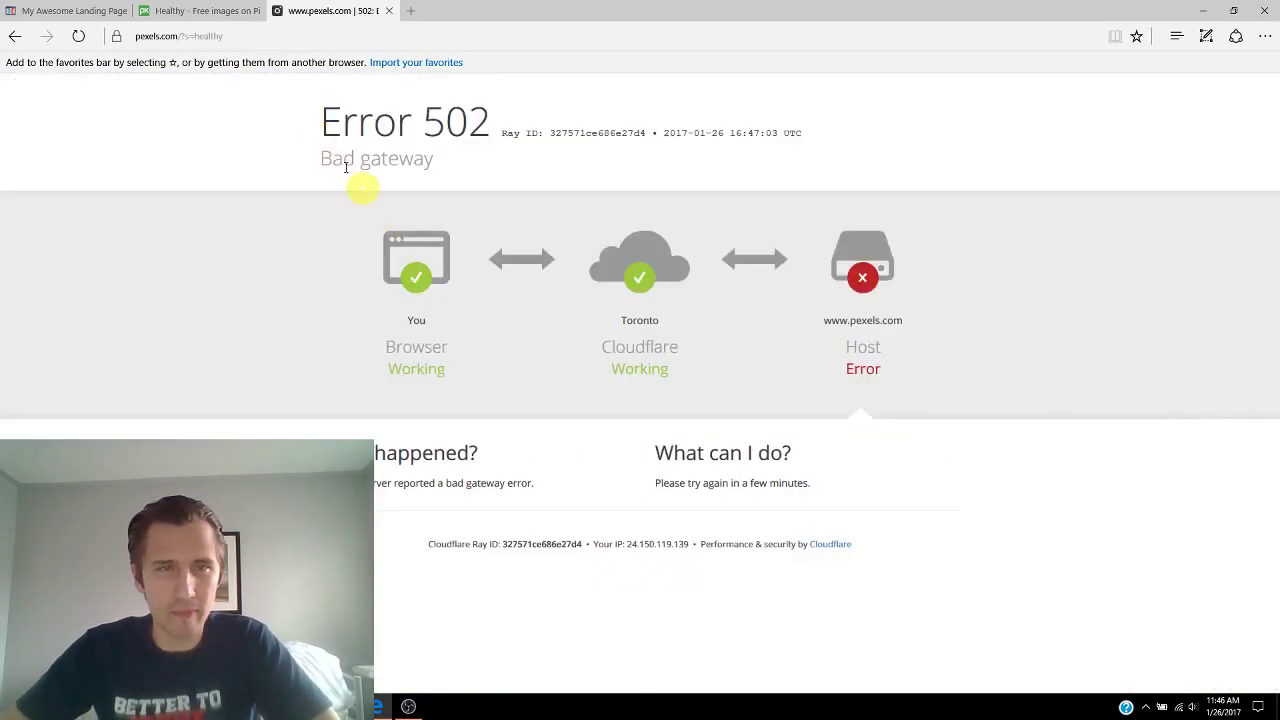
click(78, 37)
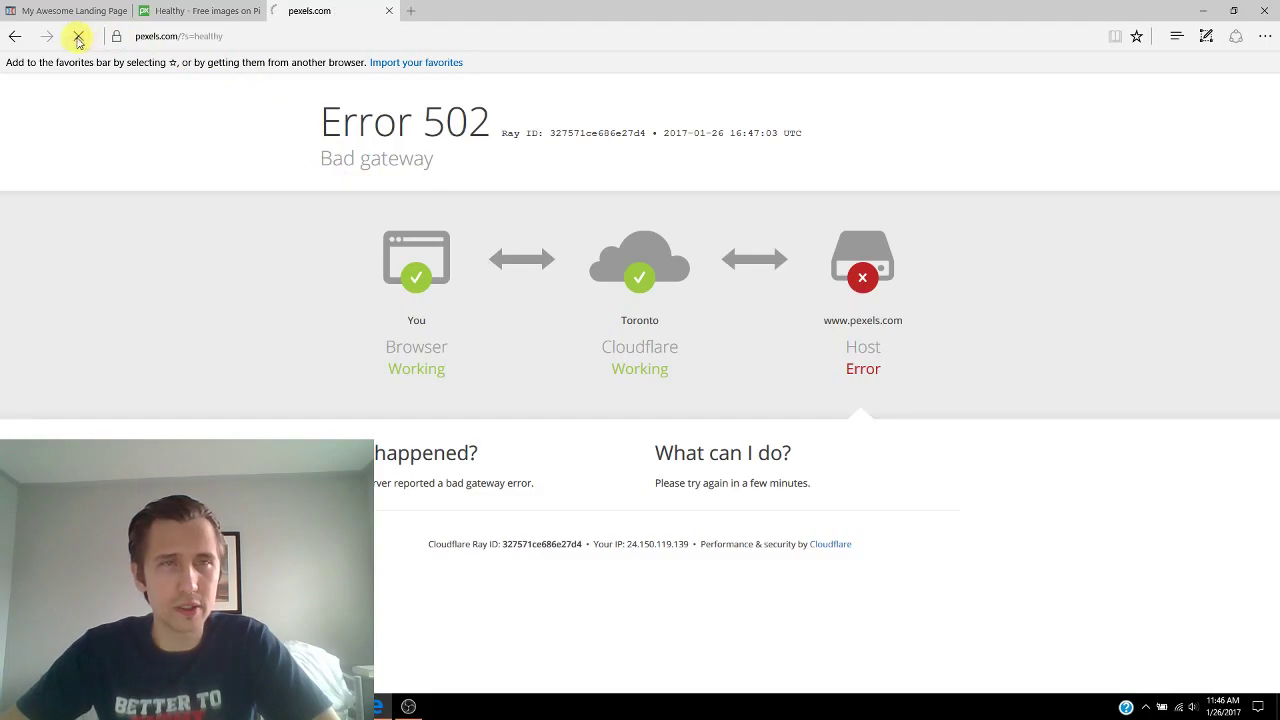
click(13, 40)
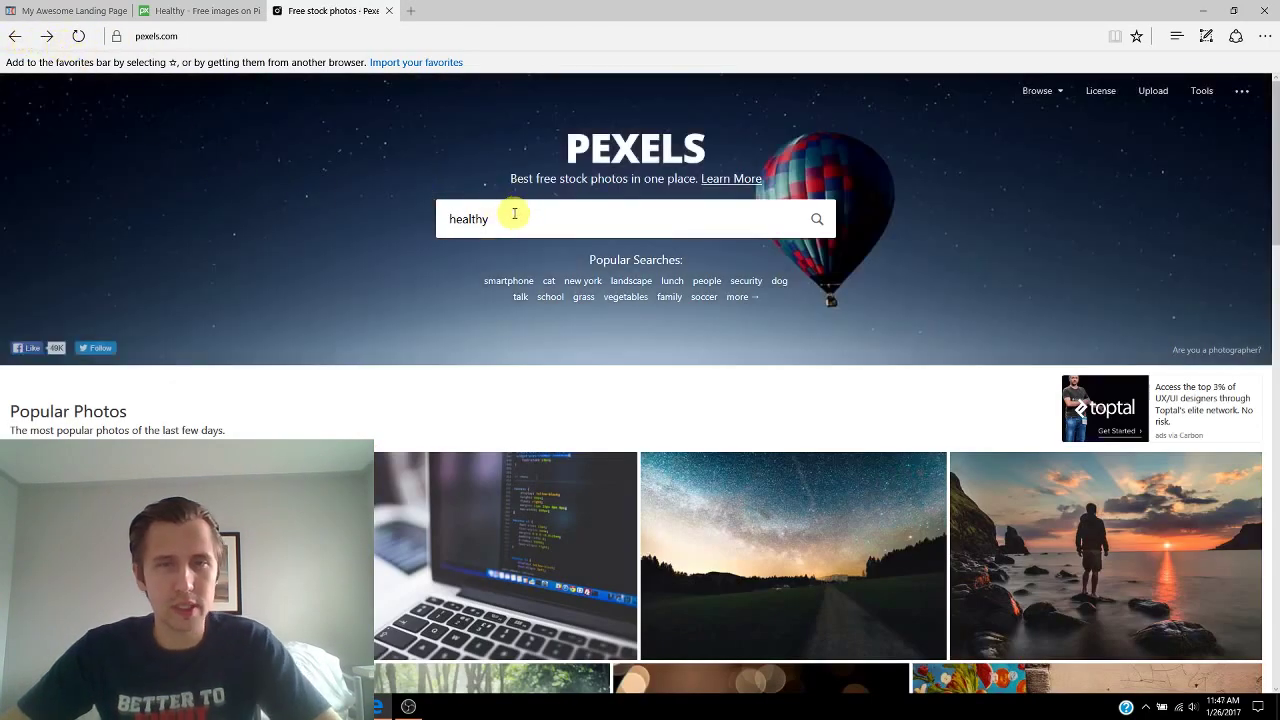
click(510, 216)
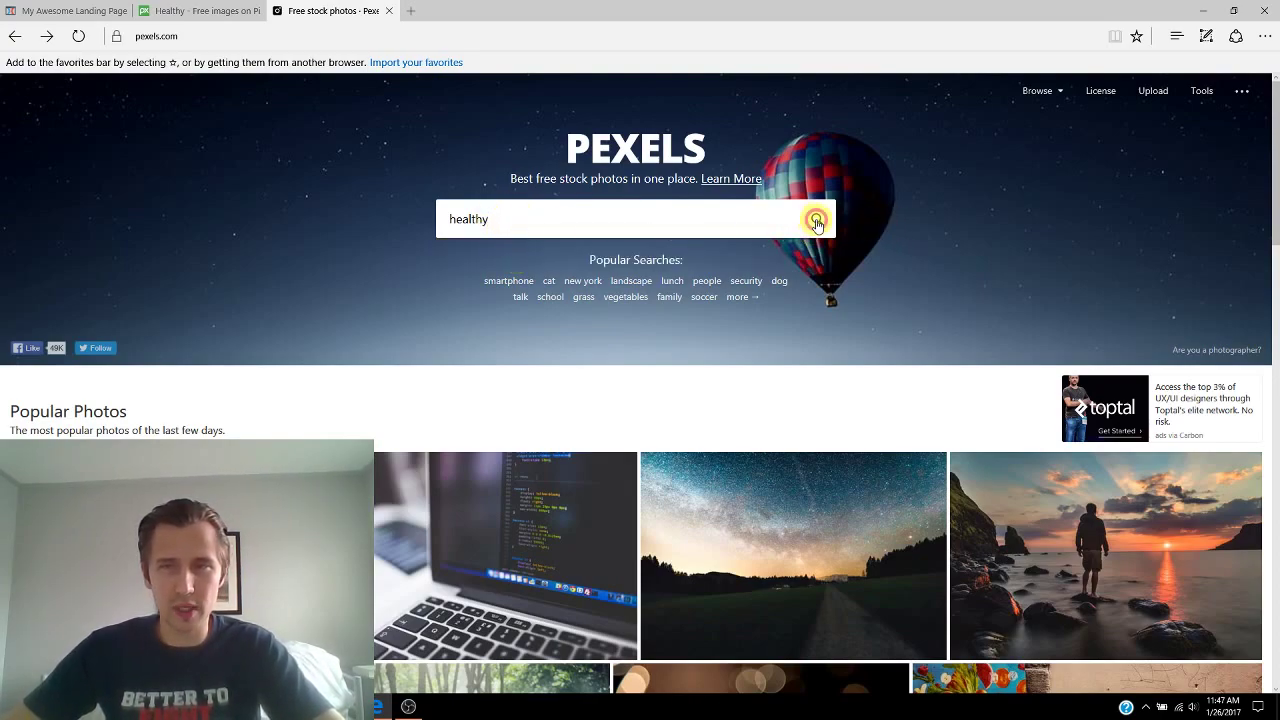
click(815, 219)
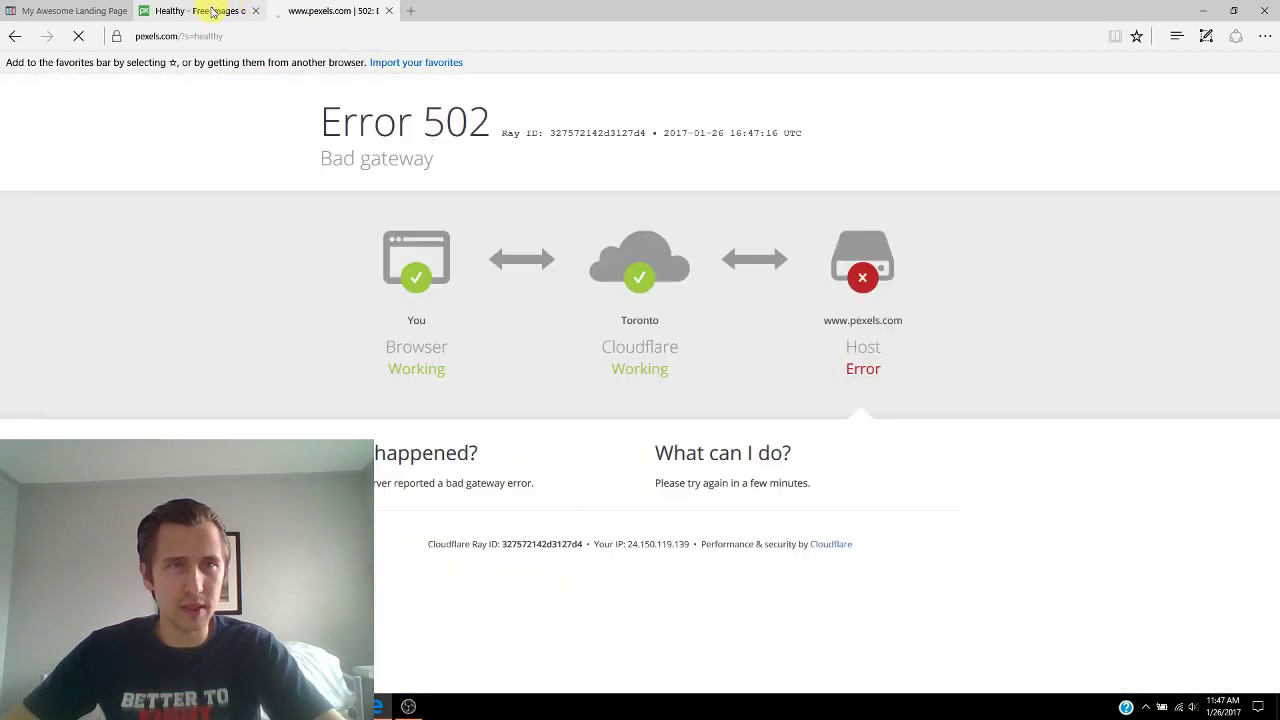
Open the Pixabay raspberries photo and load its large 1920×1280 version after the captcha.
click(213, 11)
scroll(921, 450, down, 5)
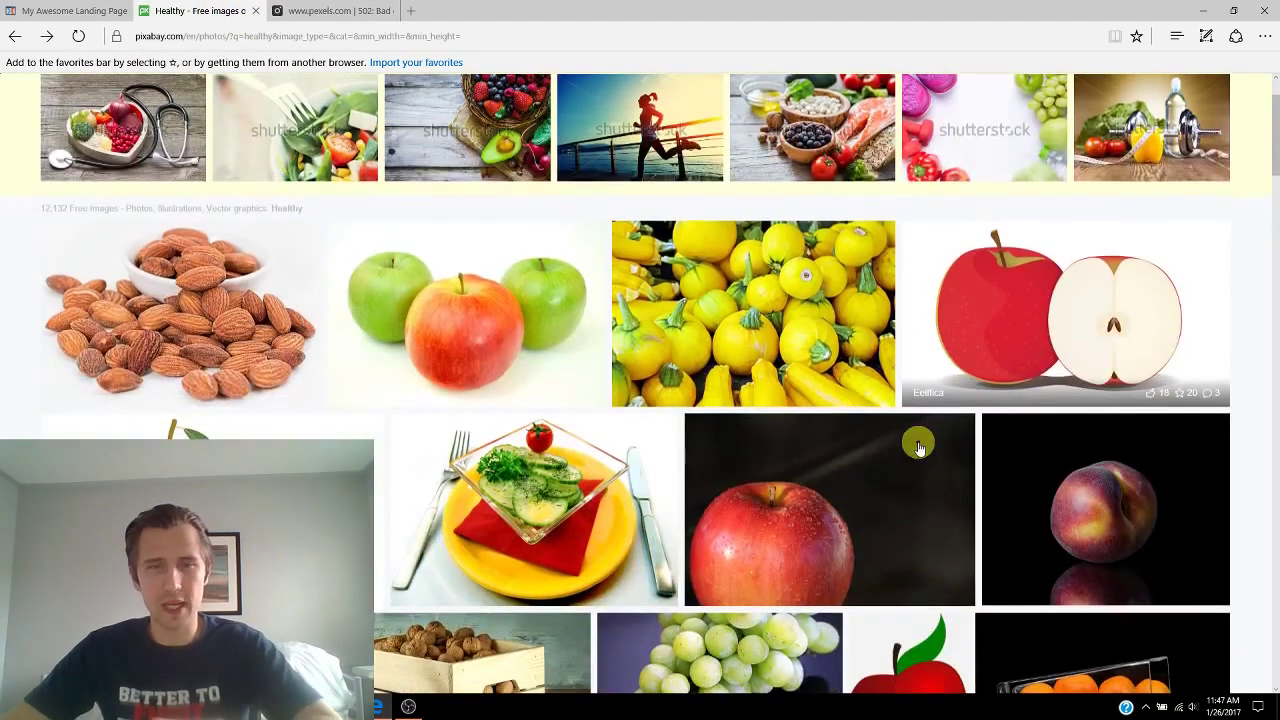
scroll(660, 478, down, 4)
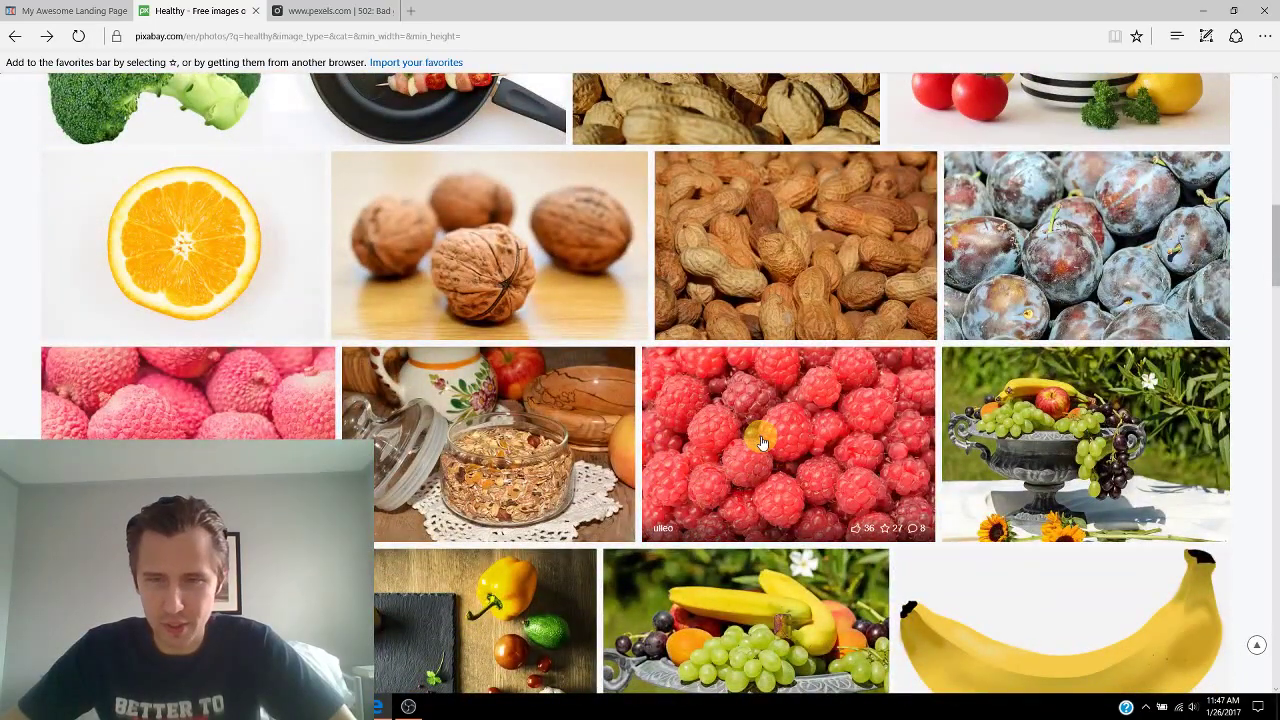
scroll(766, 430, up, 3)
scroll(800, 420, down, 4)
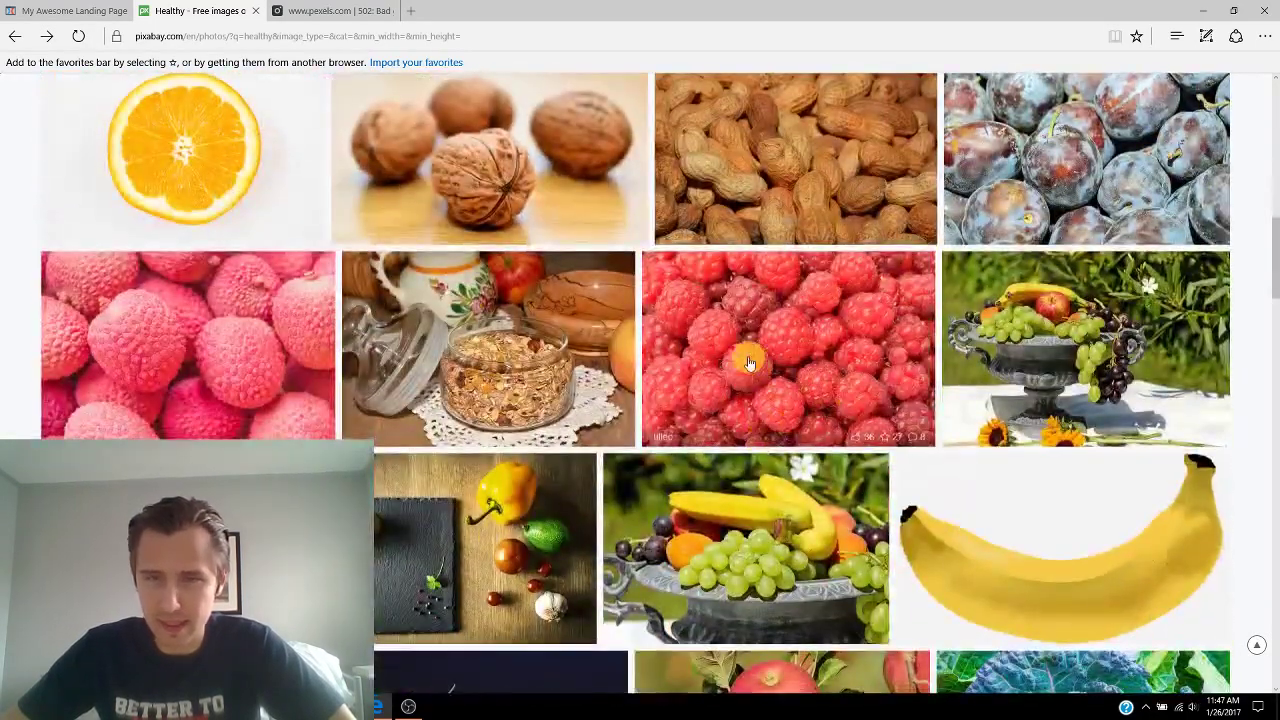
click(818, 410)
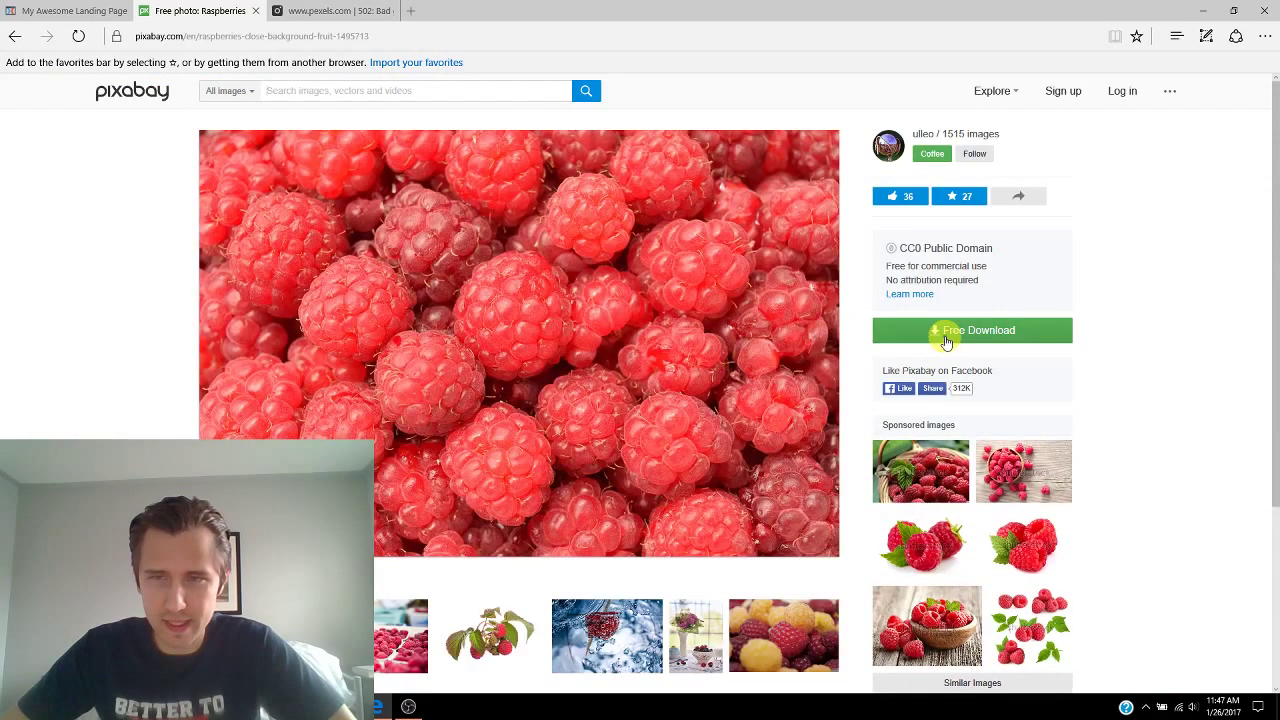
click(946, 334)
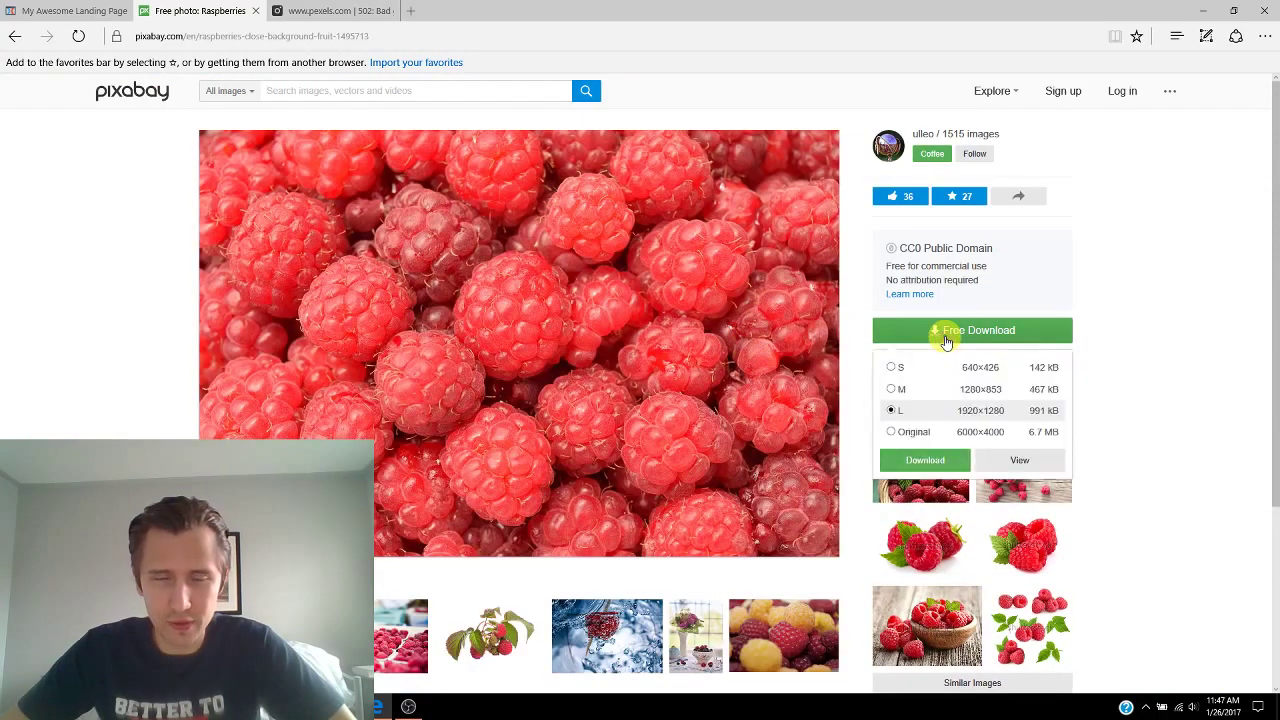
click(1018, 463)
click(590, 440)
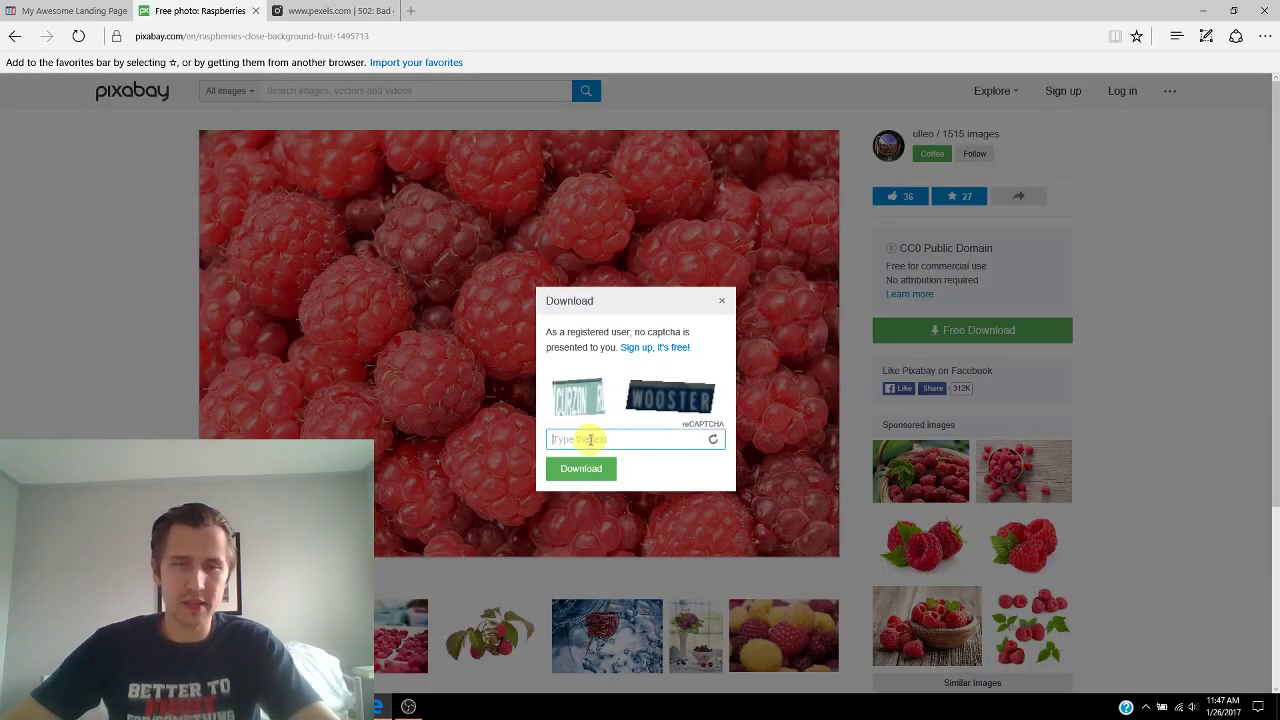
text(CURZON WOOSTER)
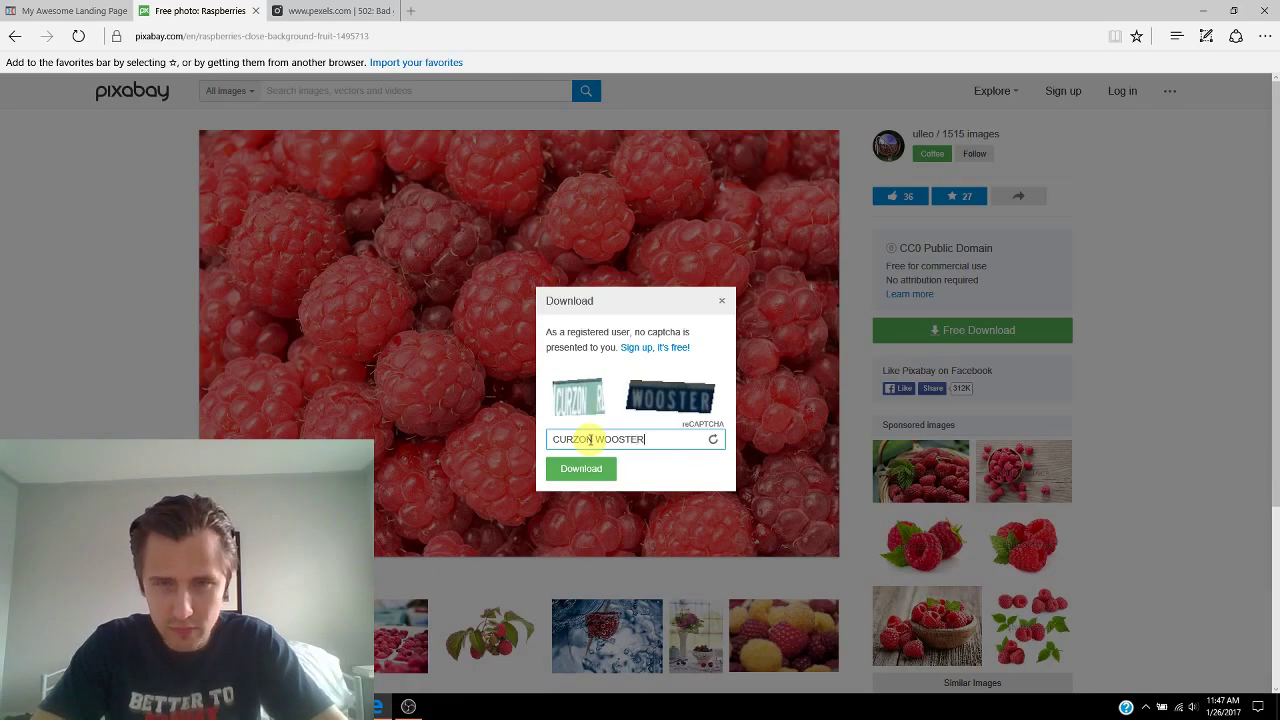
key(Return)
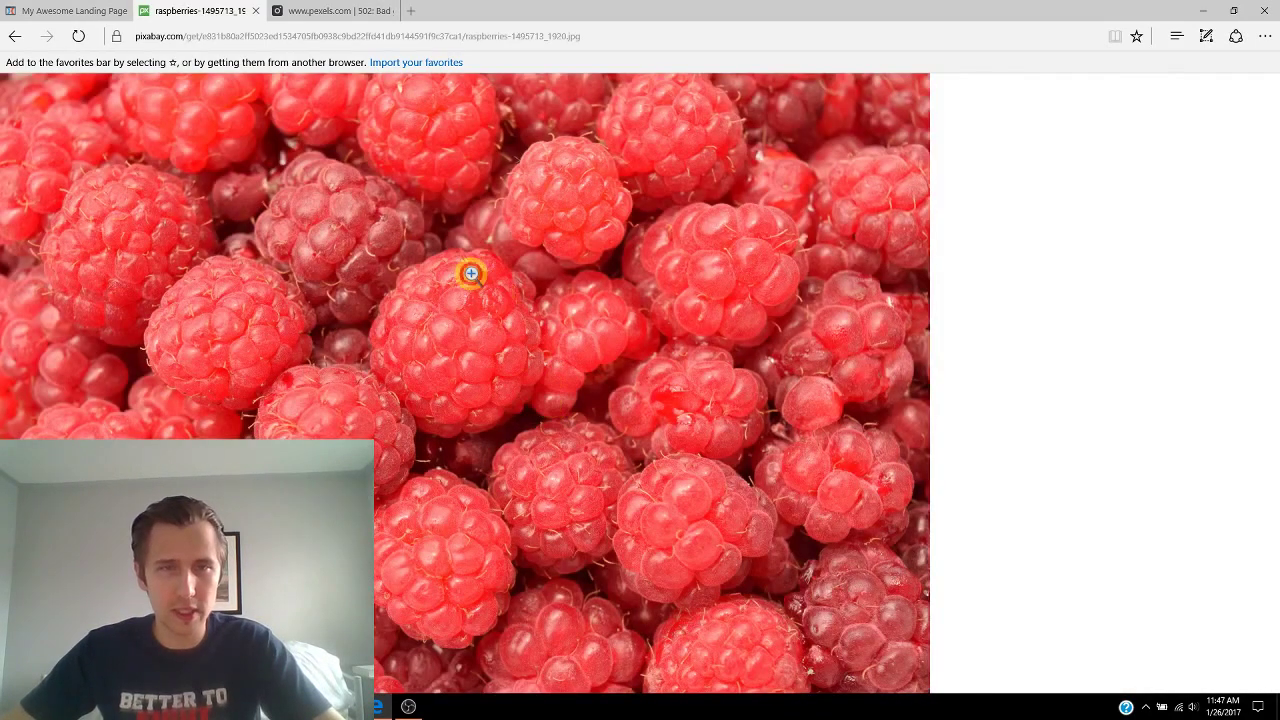
Save the full-size photo to the Desktop as raspberries-1495713_1920.jpg.
right_click(471, 273)
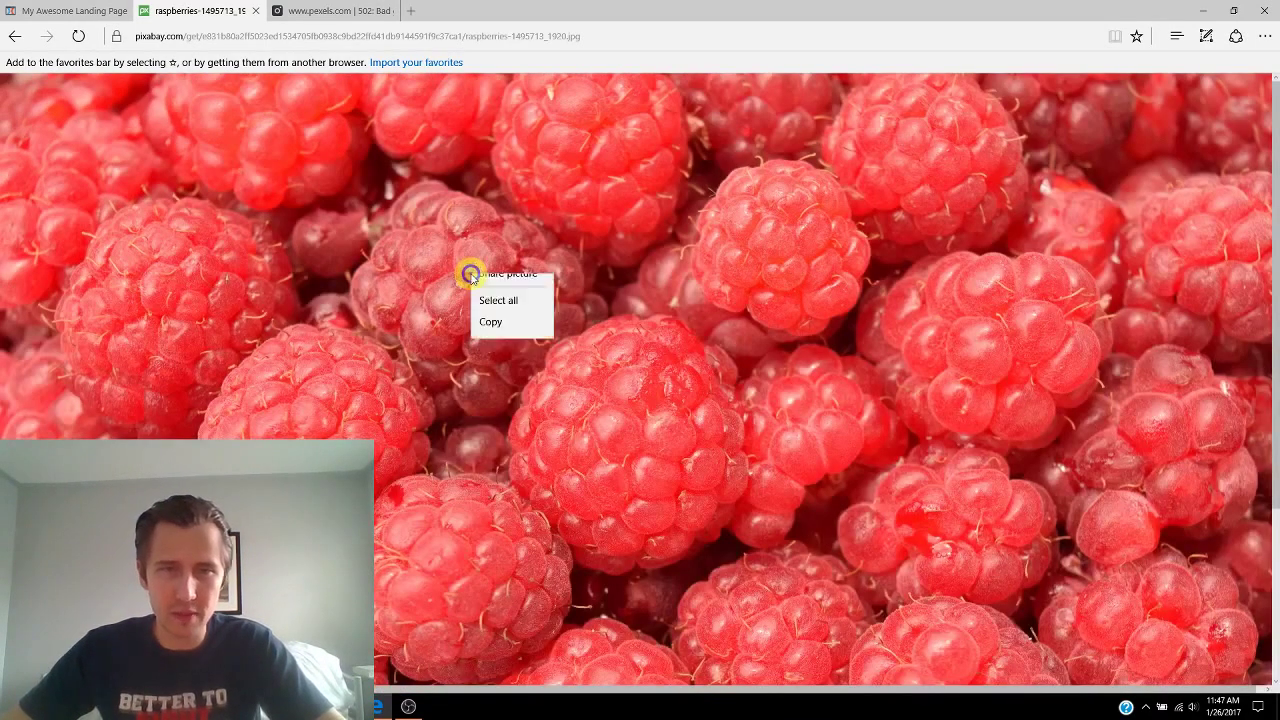
click(521, 322)
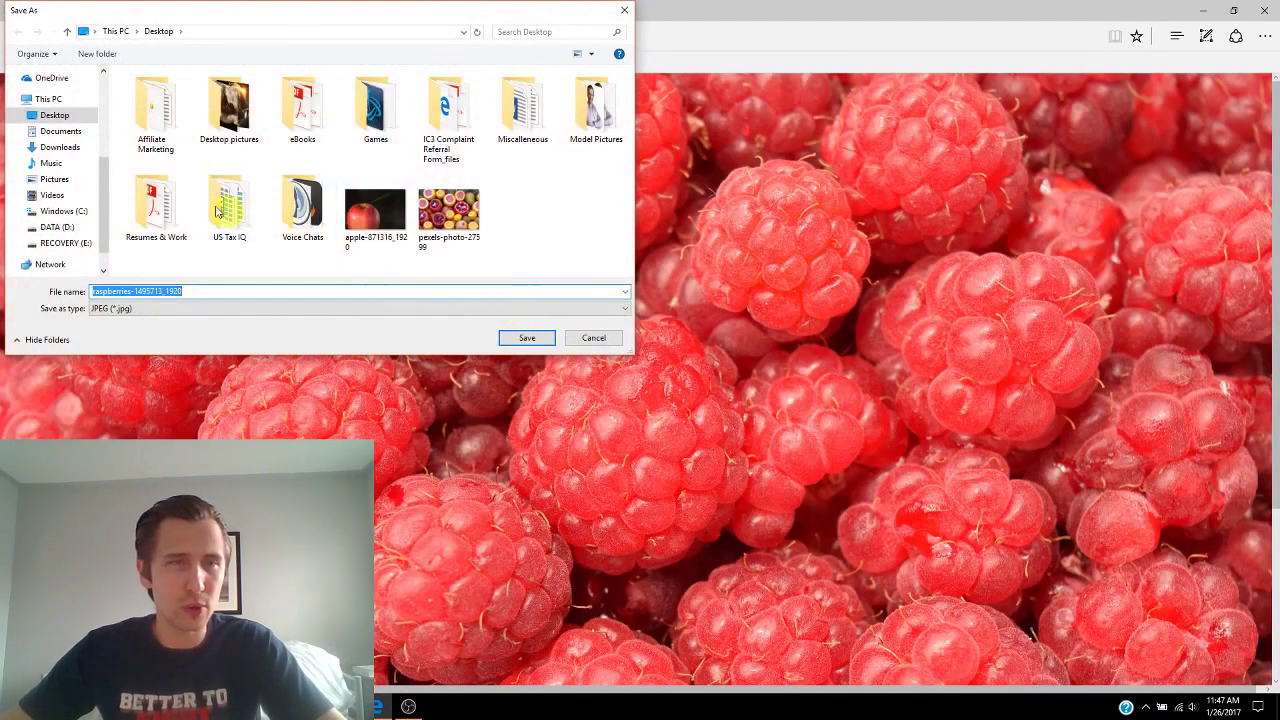
click(527, 337)
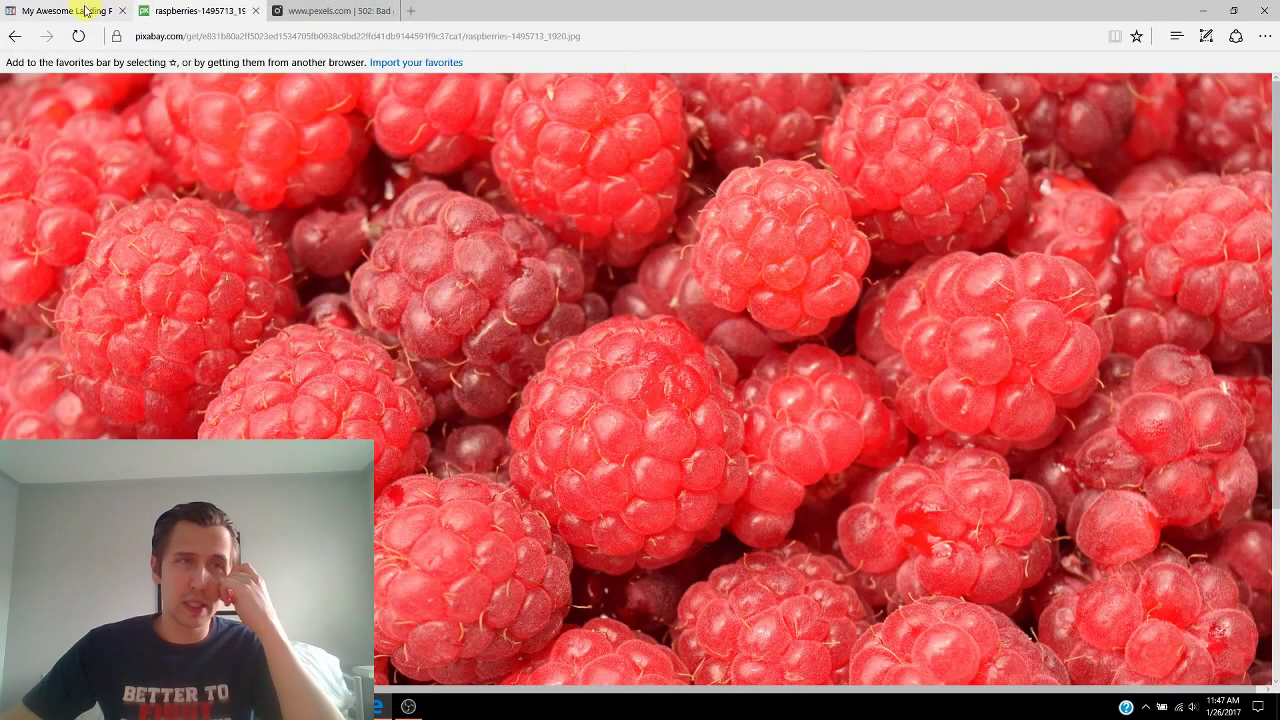
Upload the raspberries photo as the main section's BG image, then reload the Pexels tab.
click(87, 10)
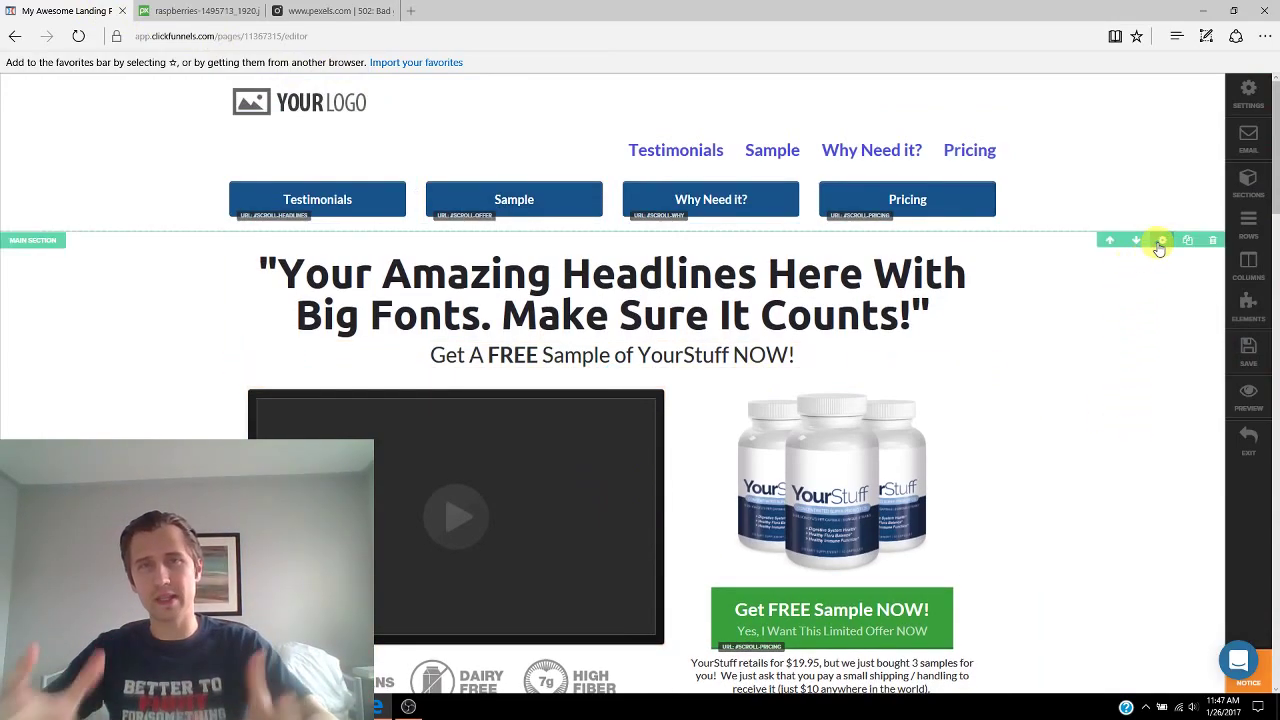
click(1159, 243)
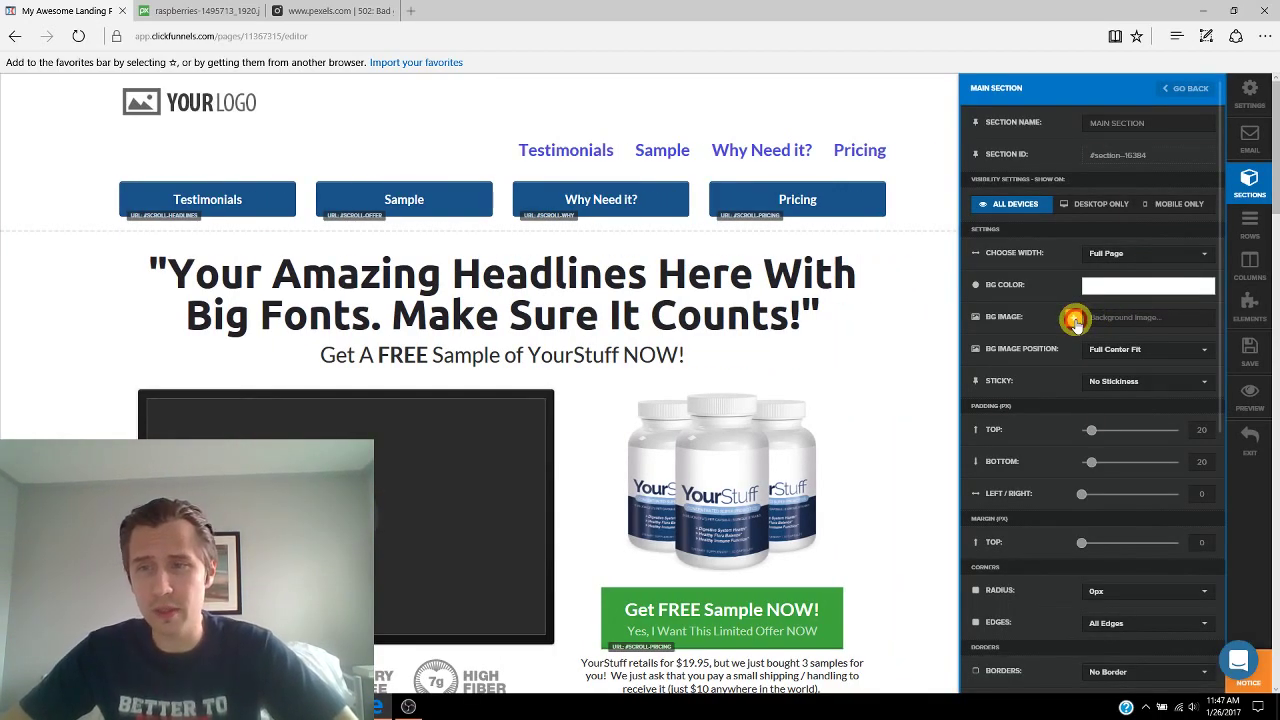
click(1075, 318)
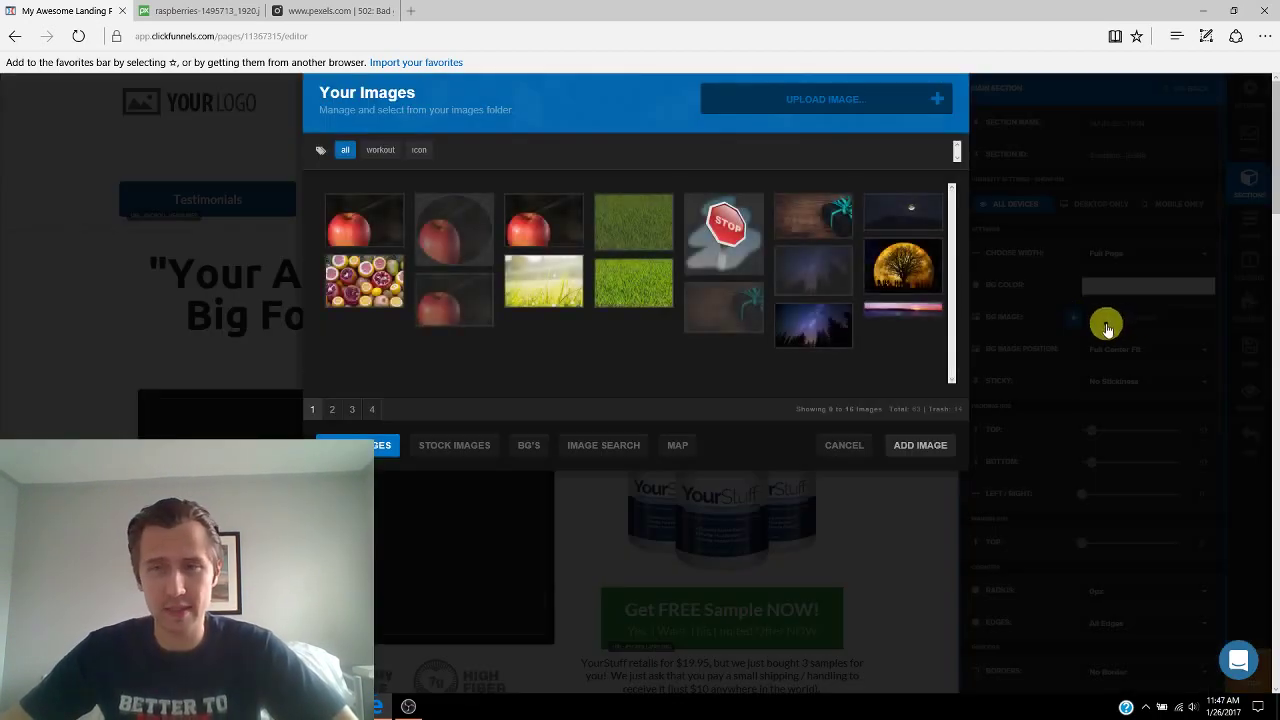
click(851, 105)
scroll(388, 229, down, 1)
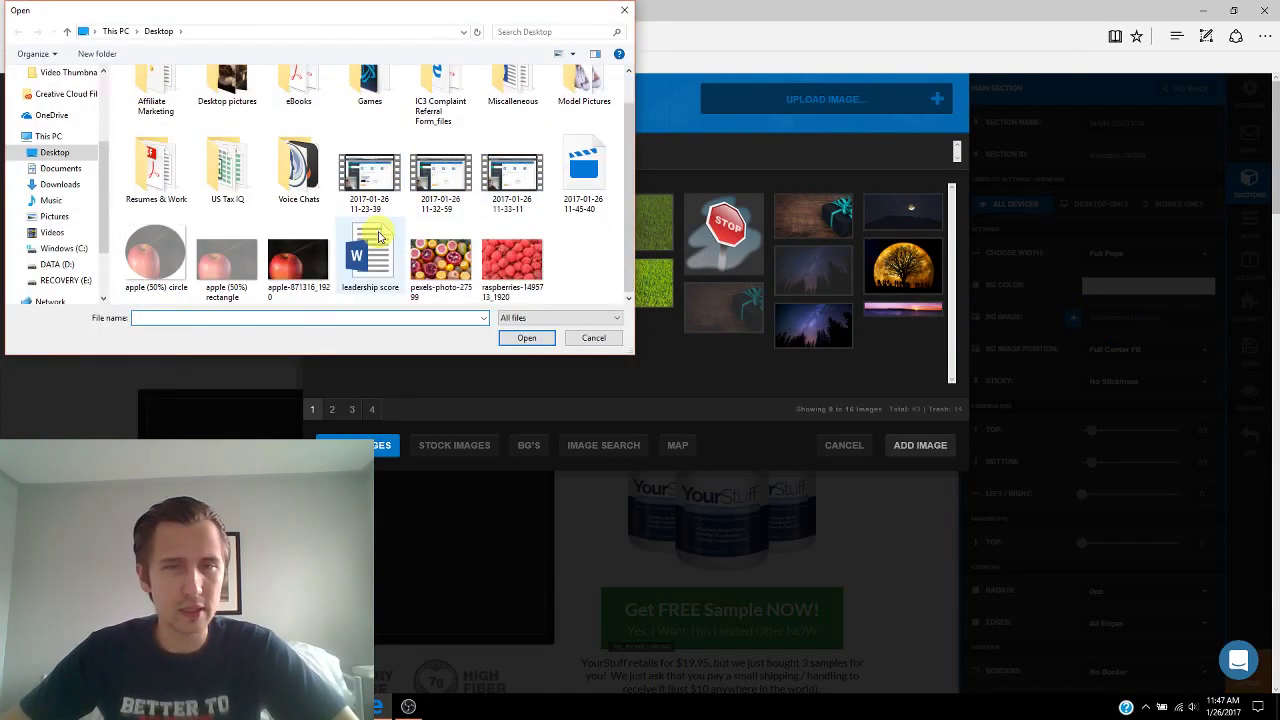
double_click(517, 278)
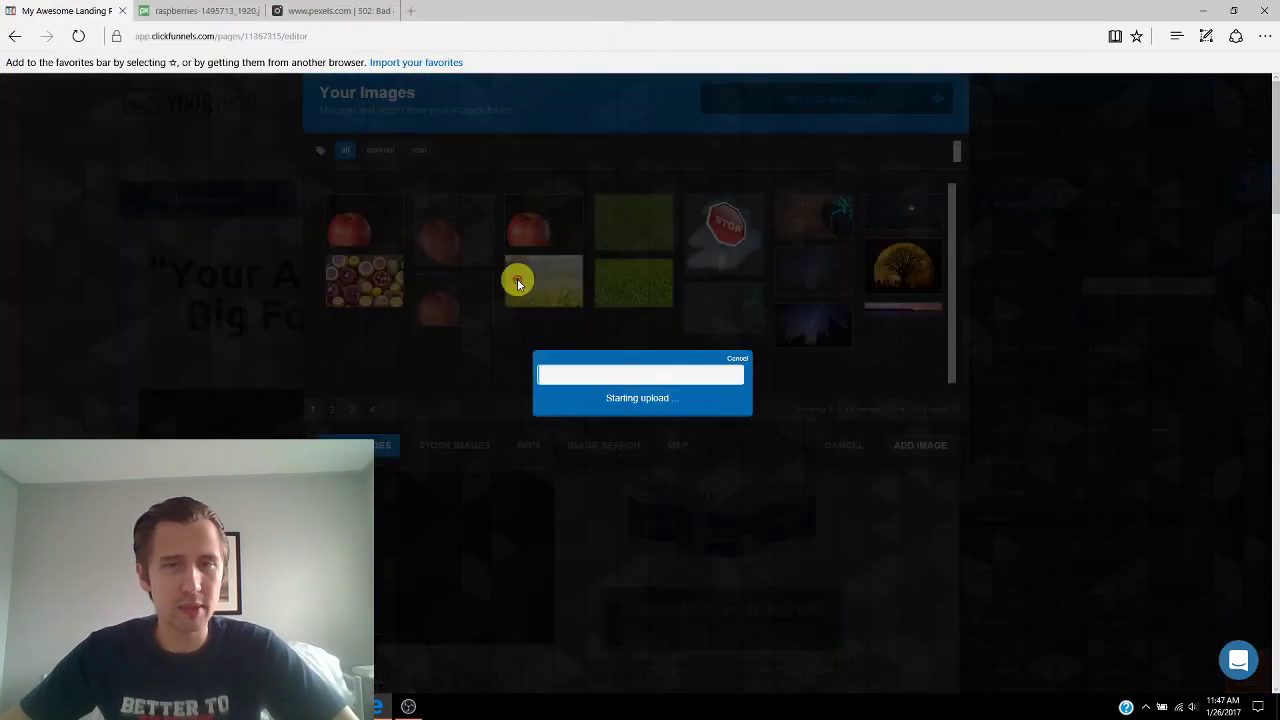
click(333, 10)
click(80, 37)
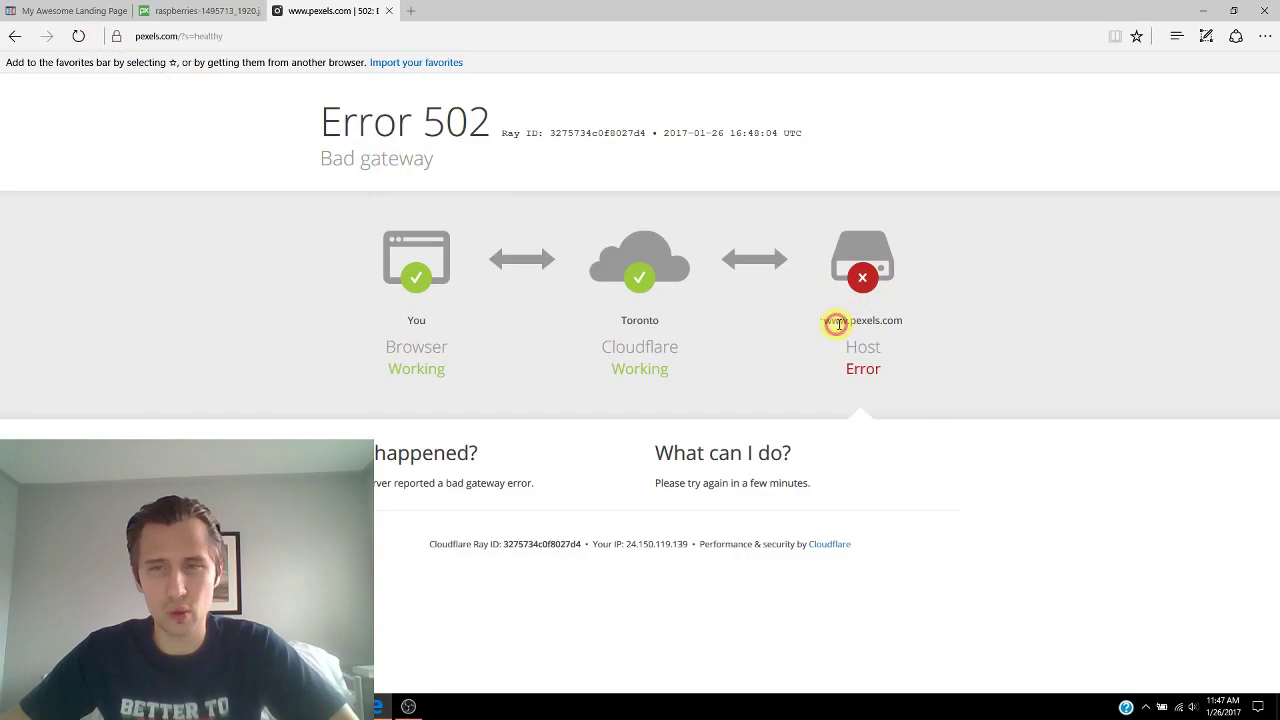
Confirm Pexels still shows the 502 host error and return to the landing page editor.
drag(837, 323, 862, 360)
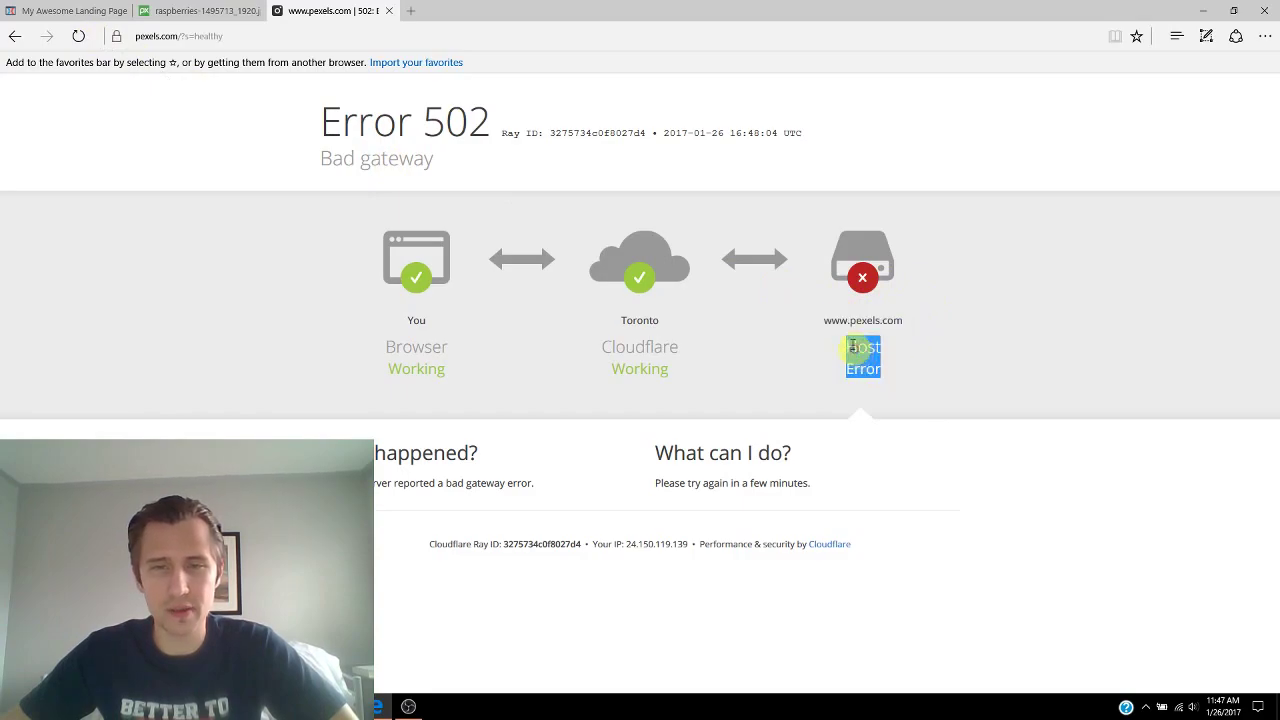
click(192, 12)
click(62, 10)
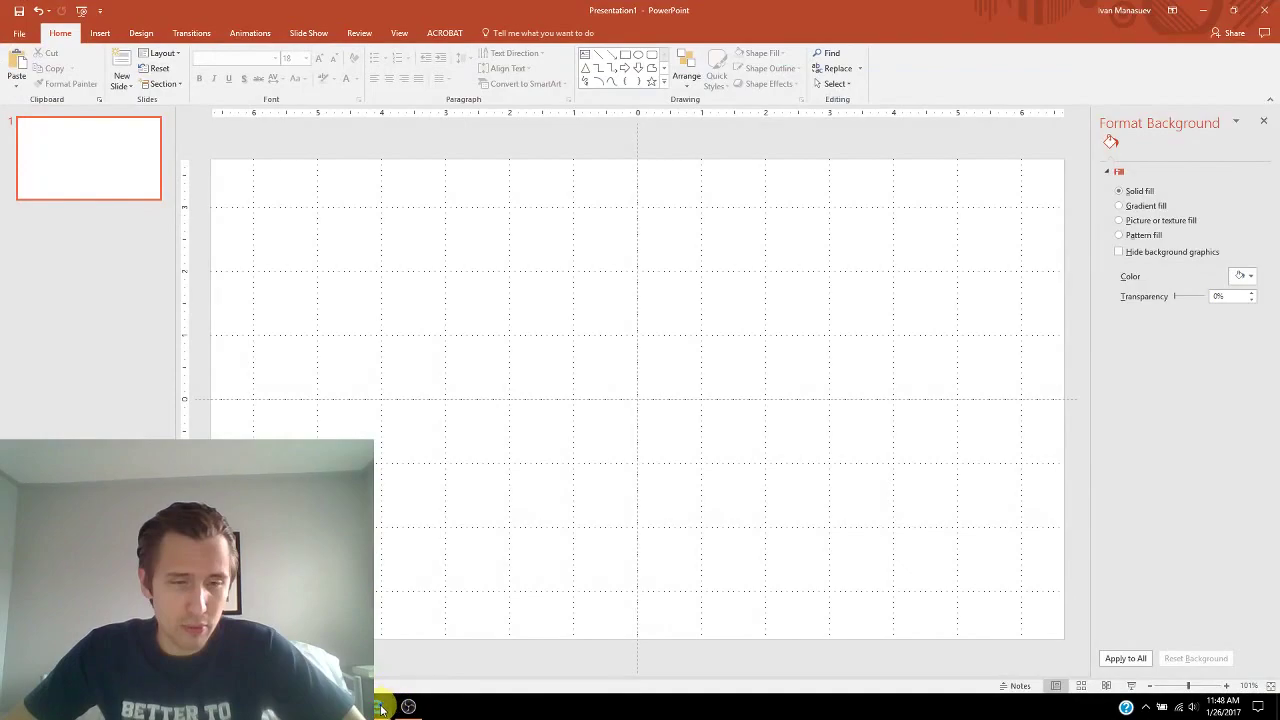
Show PowerPoint's blank Presentation1 slide with its Format Background pane open.
mouse_move(379, 710)
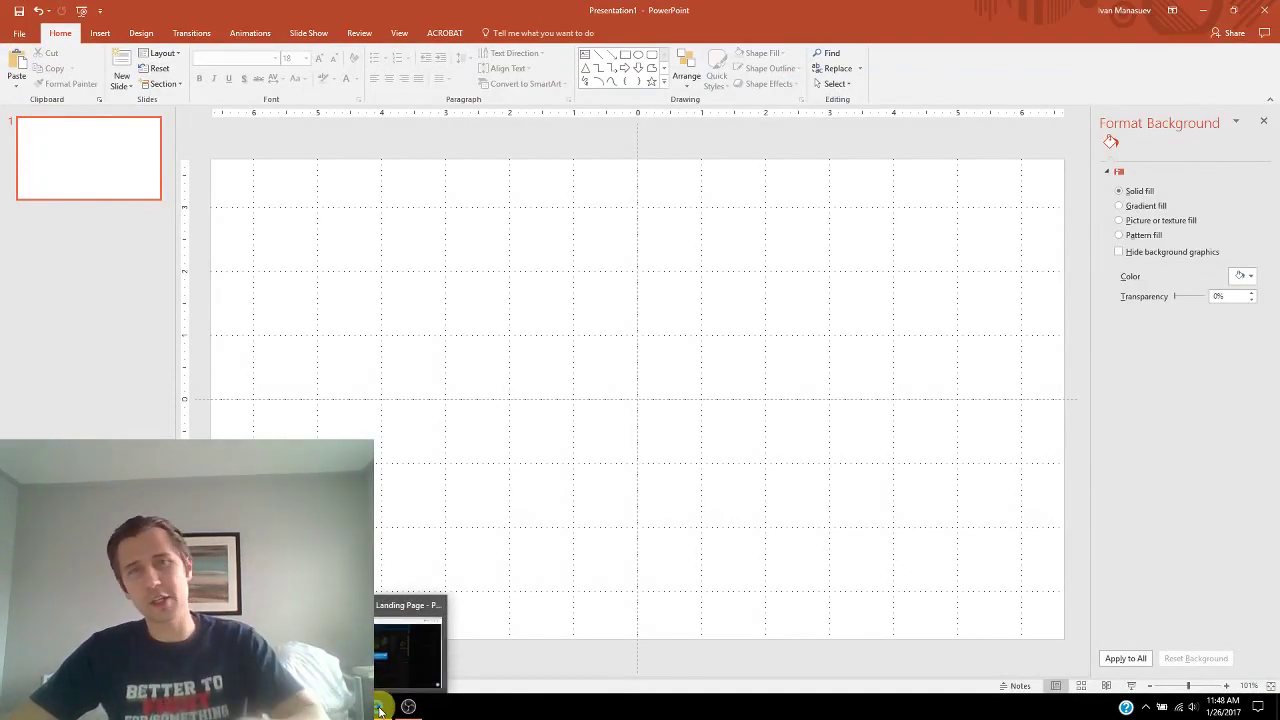
Select the raspberries photo in Your Images and apply it as the main section background.
click(415, 635)
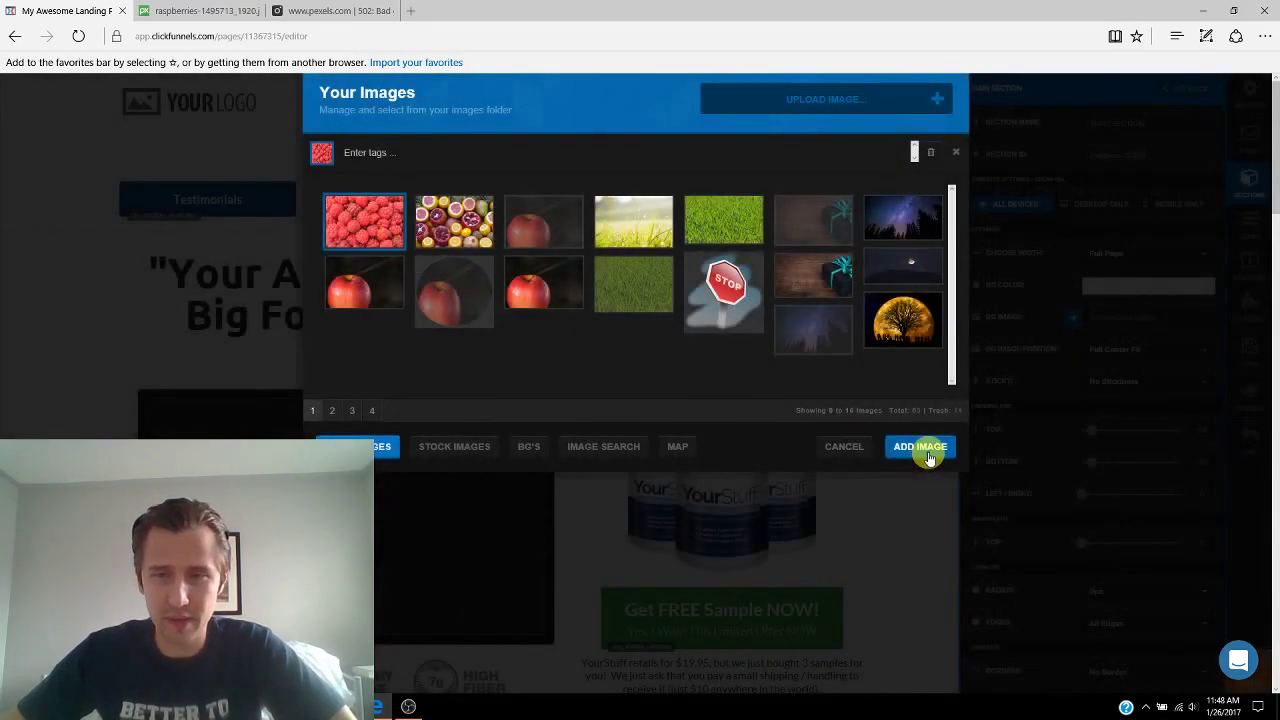
click(920, 447)
scroll(829, 351, down, 2)
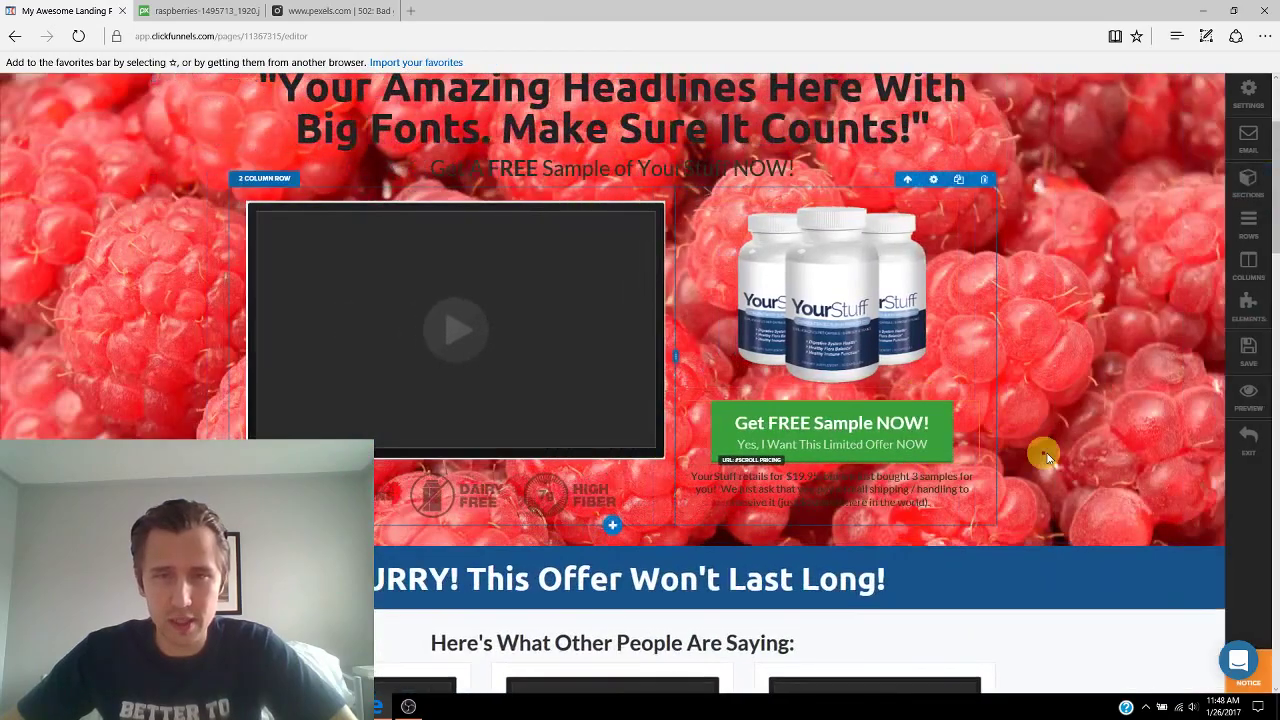
scroll(1044, 452, up, 2)
scroll(1041, 440, down, 2)
scroll(1035, 438, up, 2)
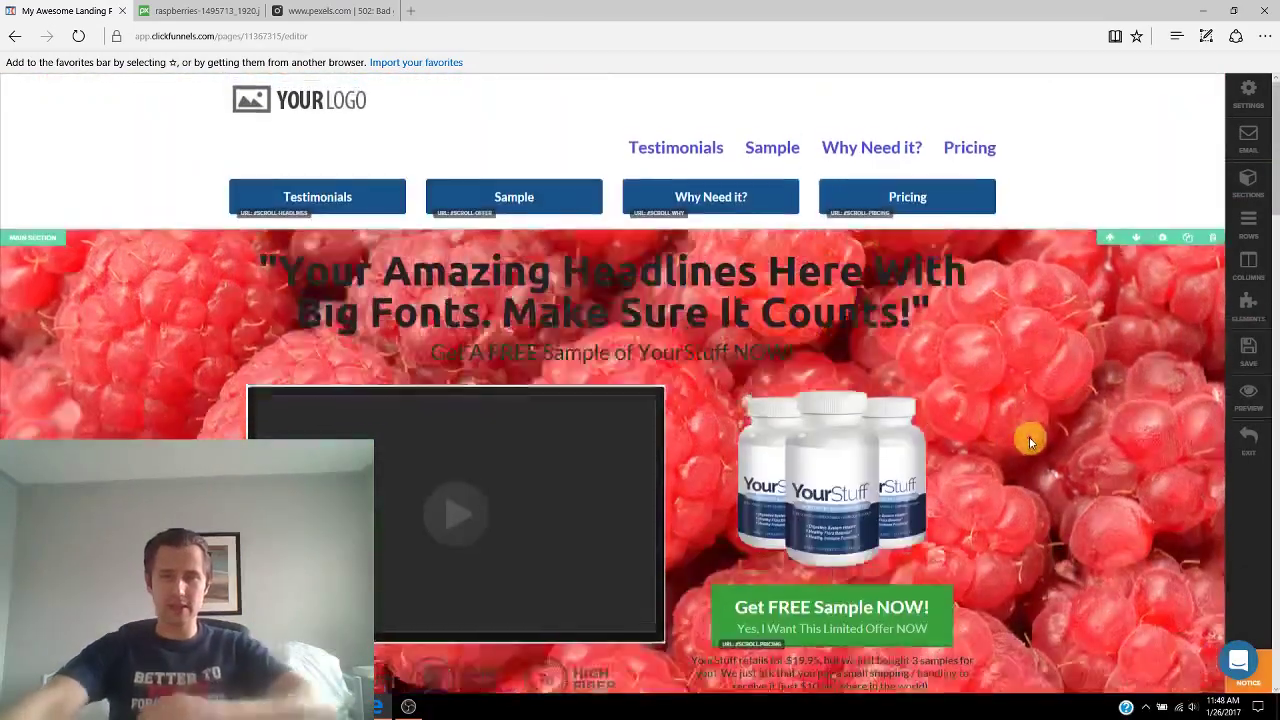
scroll(1027, 432, down, 1)
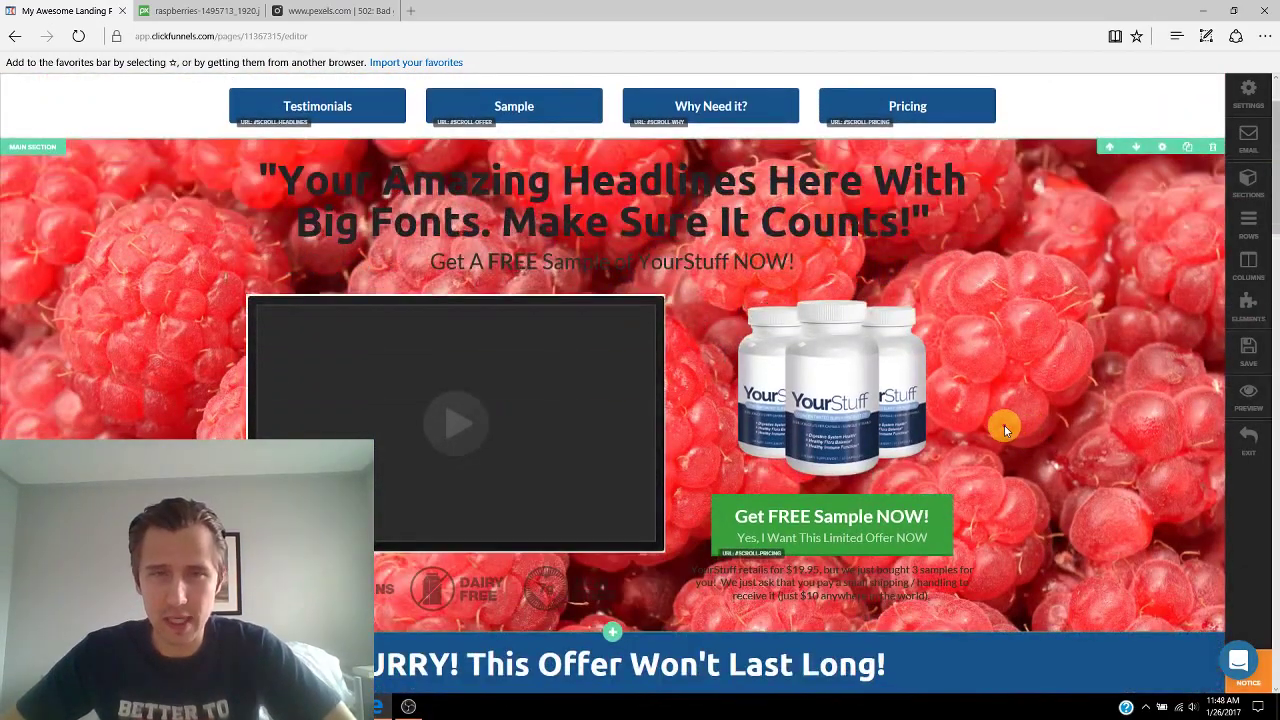
scroll(1004, 425, up, 1)
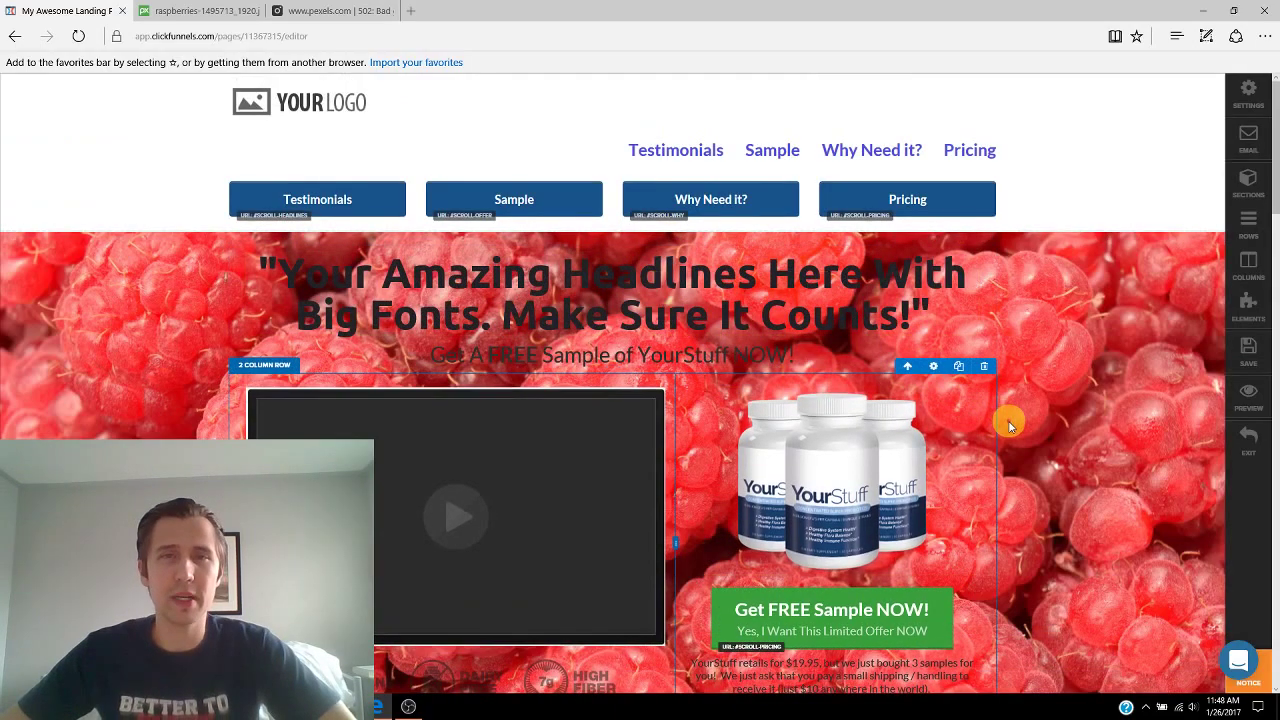
Keep the background image at Full Center Fit and set the BG colour to white at 0.45 opacity.
scroll(1008, 423, down, 2)
scroll(1008, 423, up, 2)
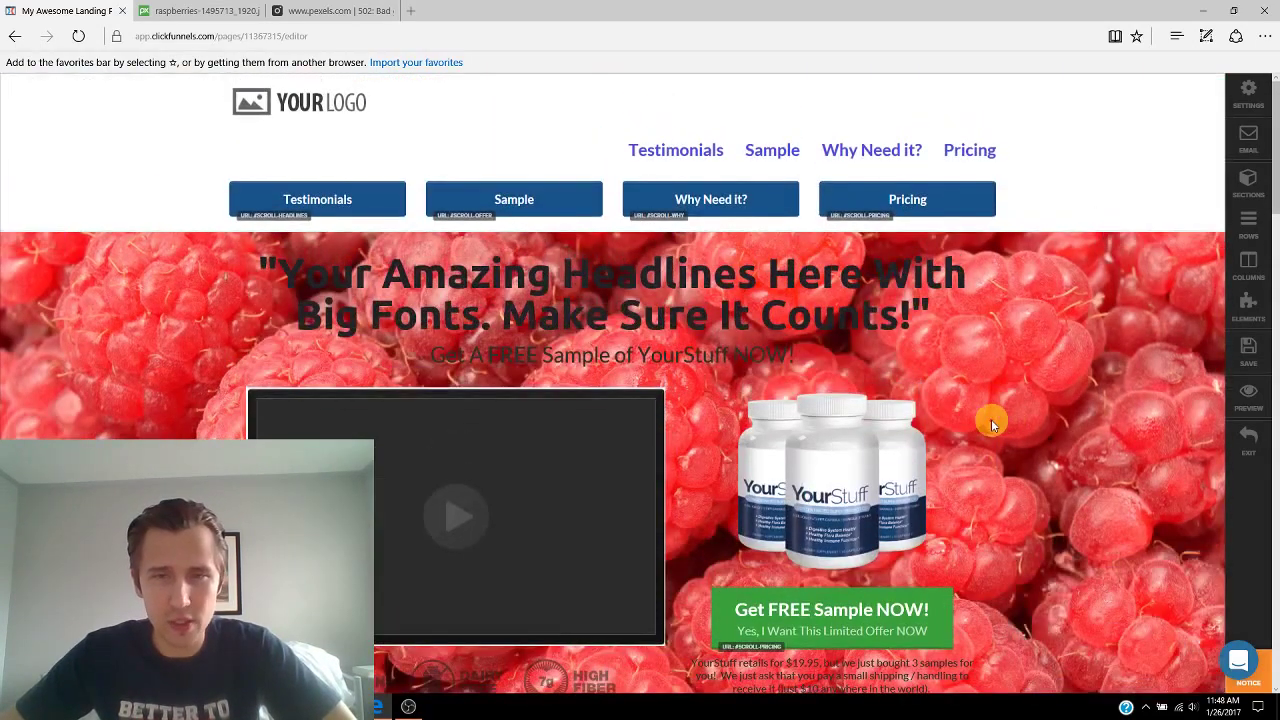
scroll(1060, 414, down, 1)
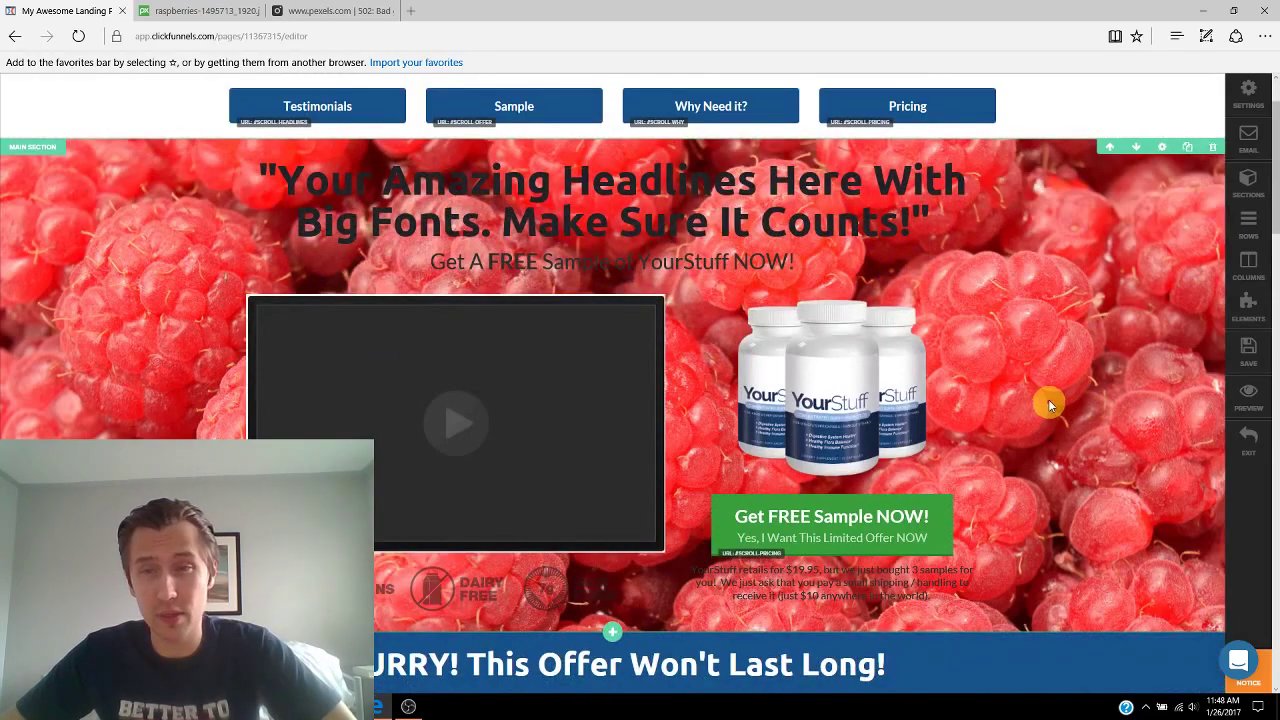
scroll(1048, 405, up, 1)
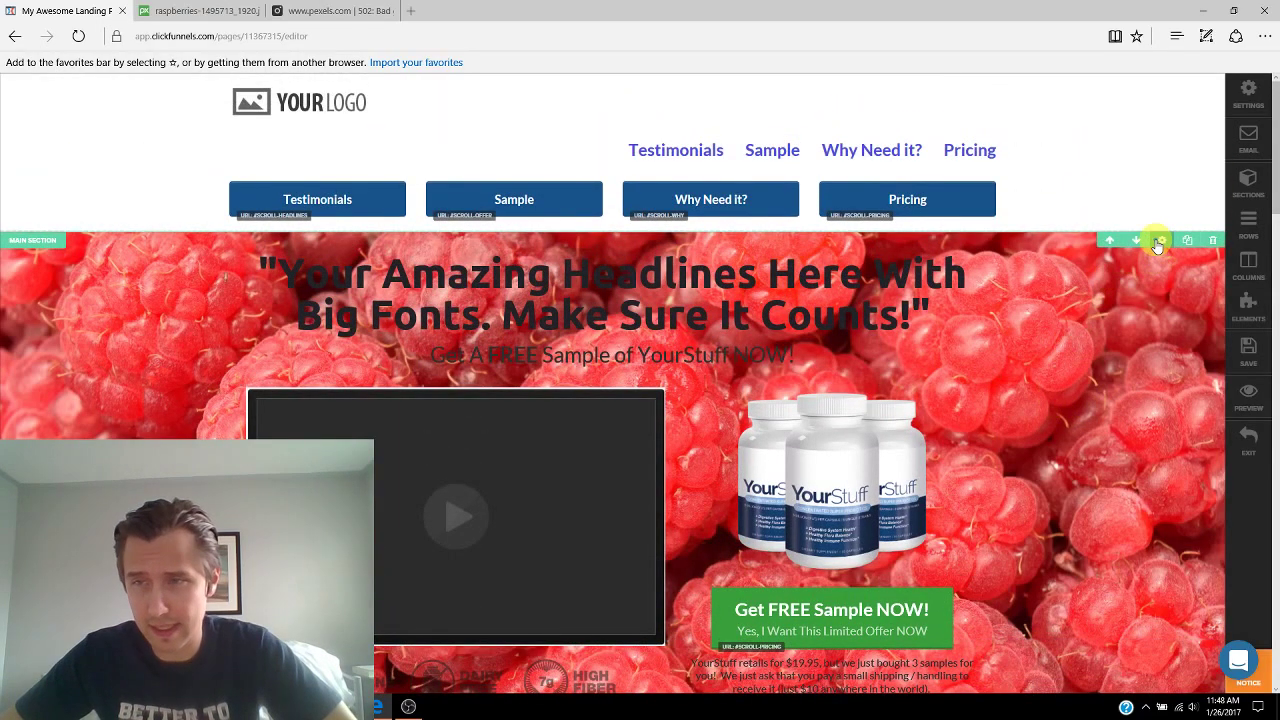
click(1160, 241)
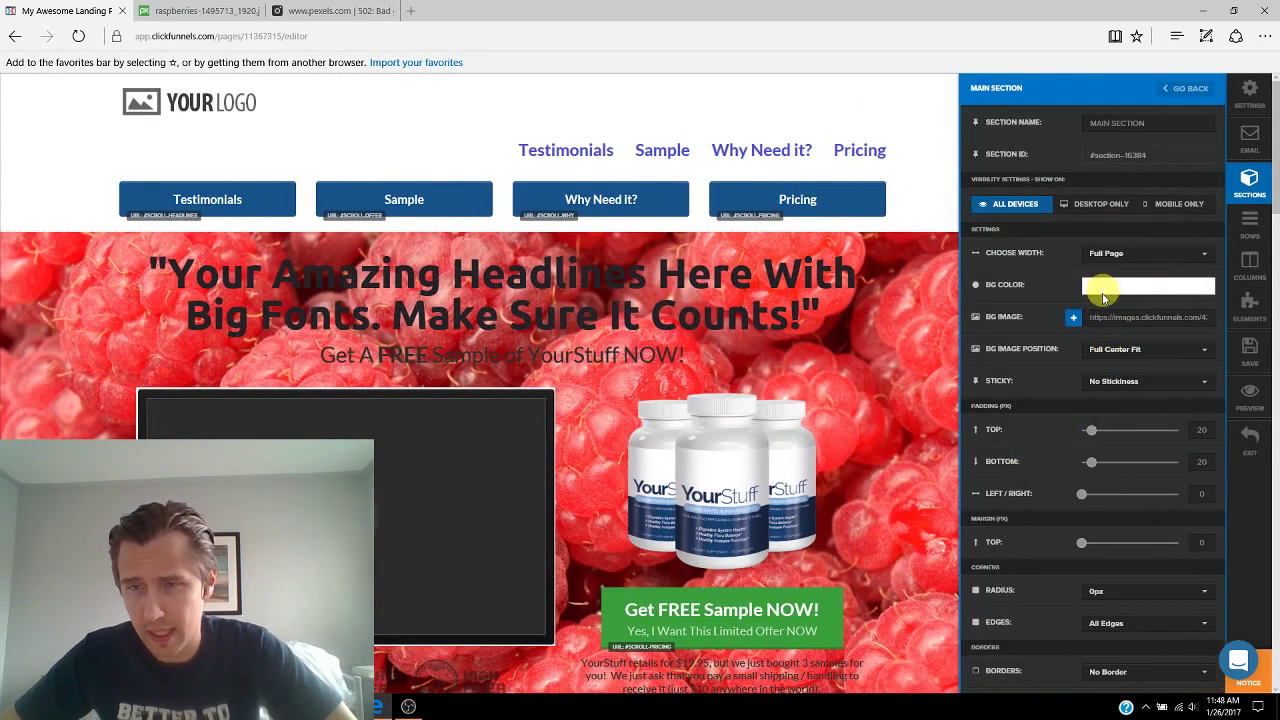
click(1117, 349)
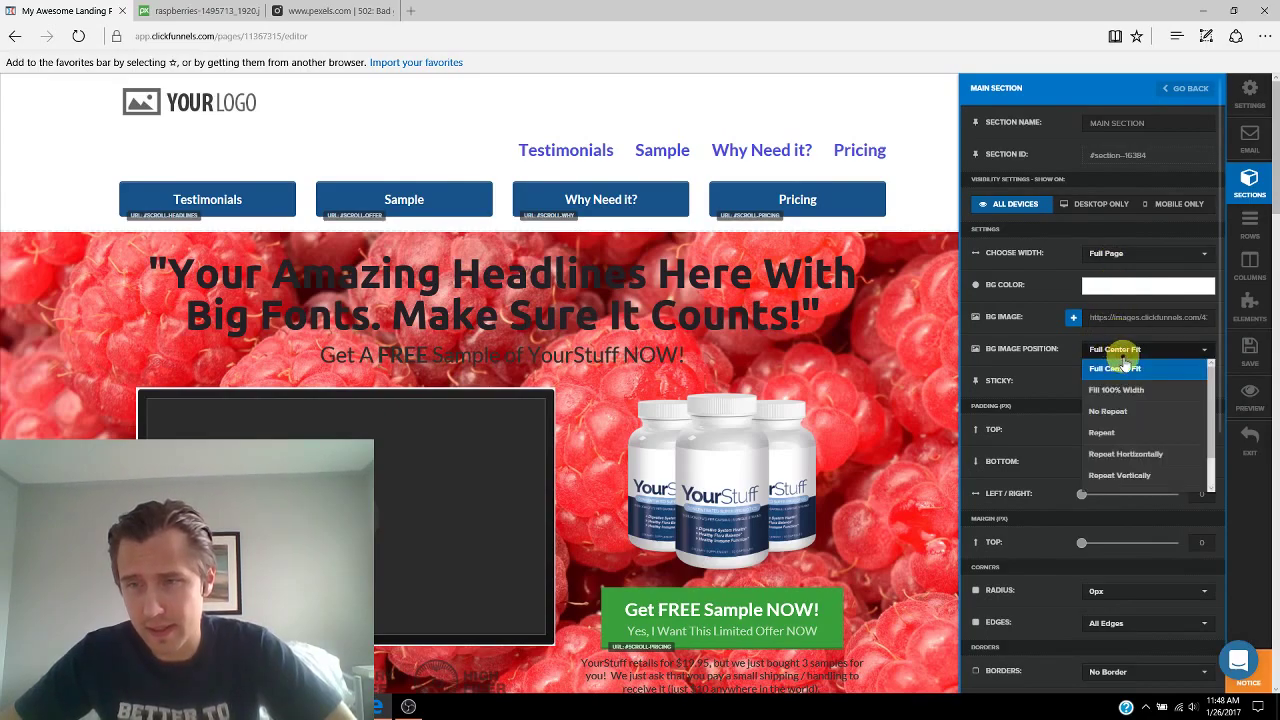
click(1123, 367)
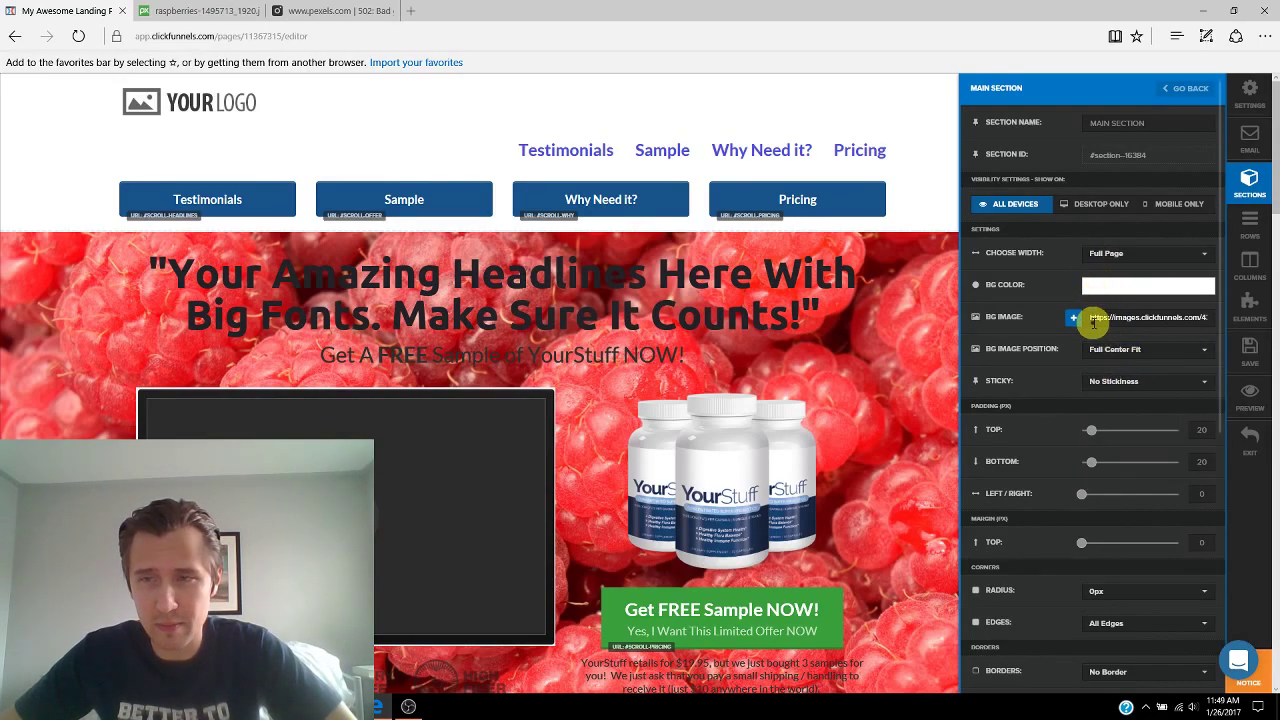
click(1110, 286)
mouse_move(1154, 417)
mouse_down()
mouse_move(1120, 417)
mouse_move(1155, 418)
mouse_up()
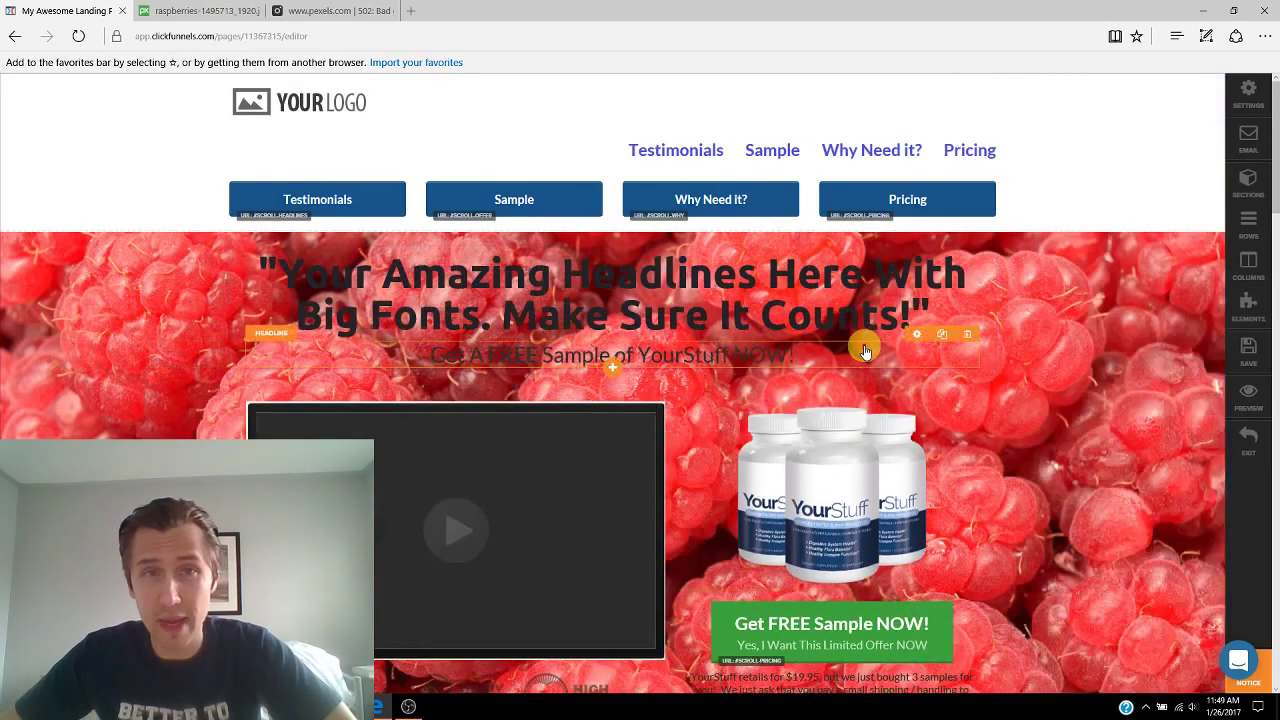
Insert the raspberries photo on the blank slide, move it top-left, and show the Shapes gallery.
key(alt+Tab)
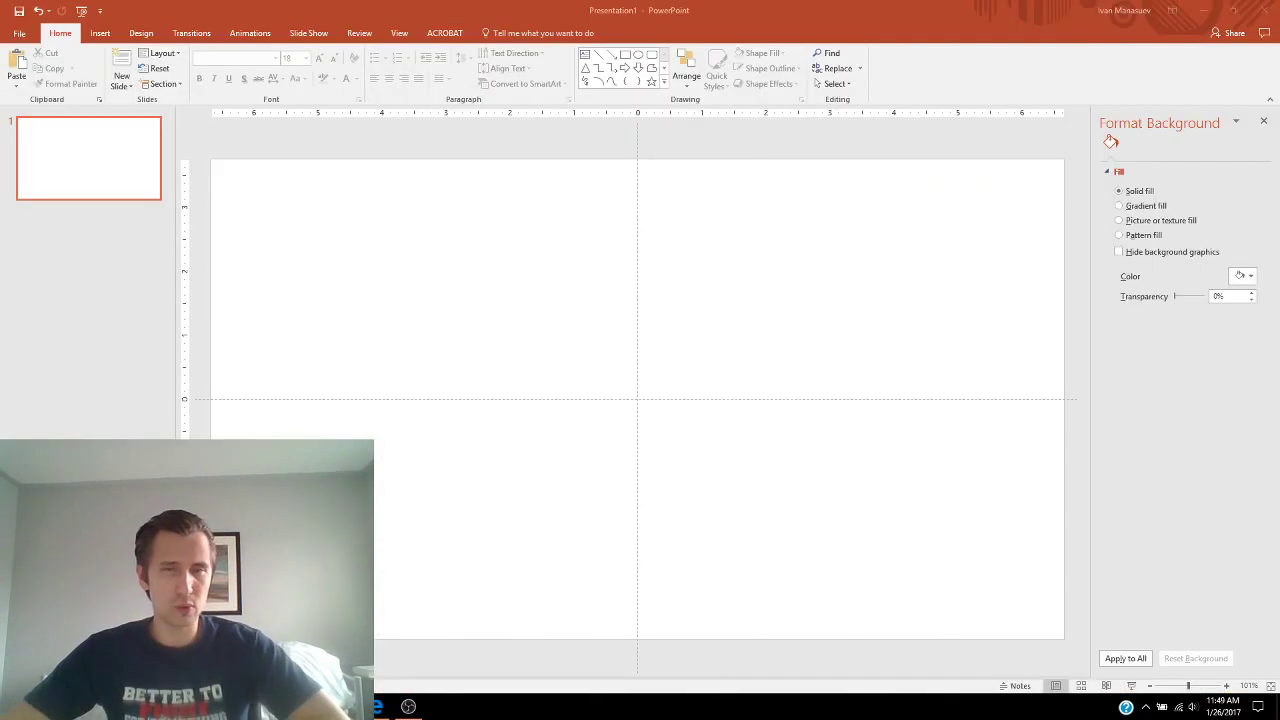
click(100, 33)
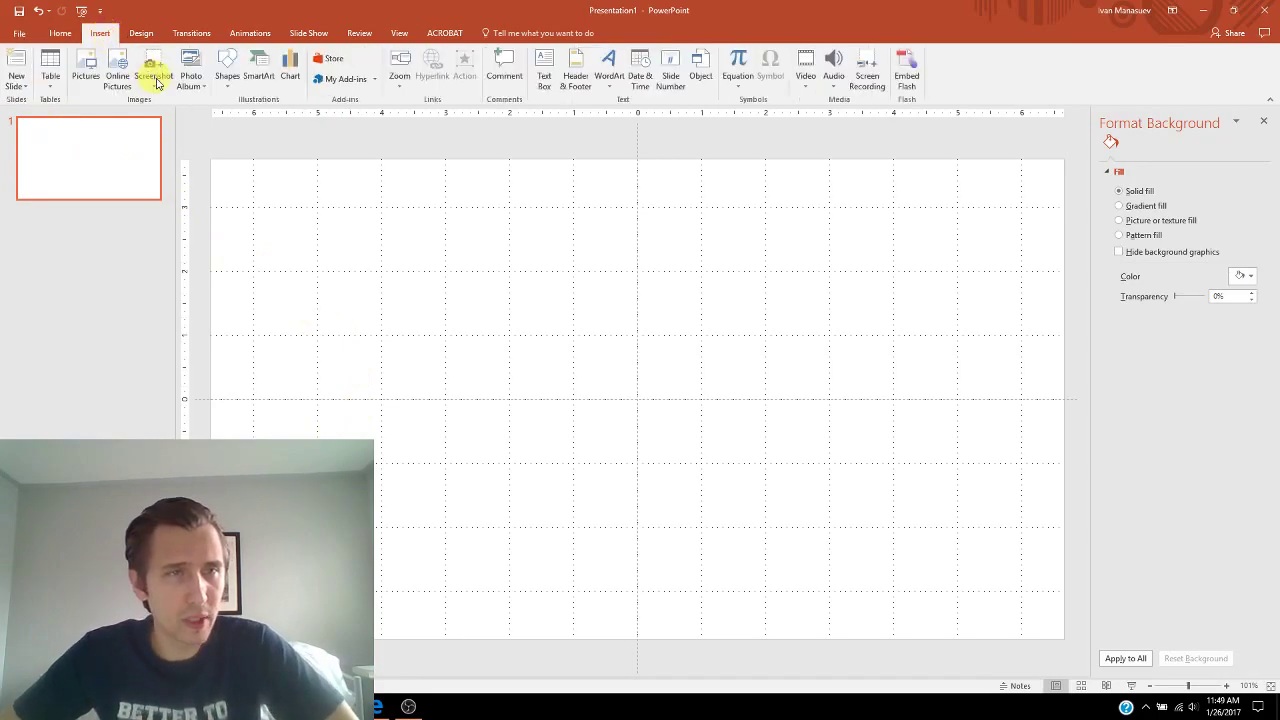
click(86, 78)
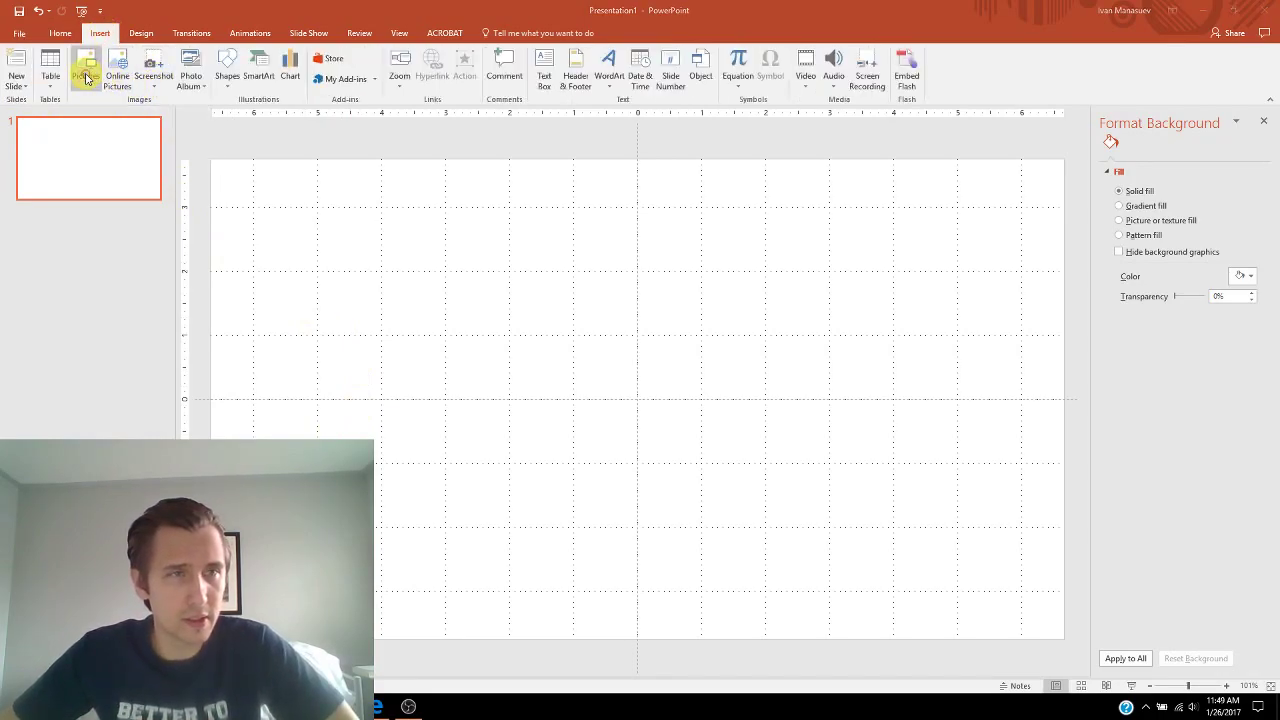
double_click(176, 277)
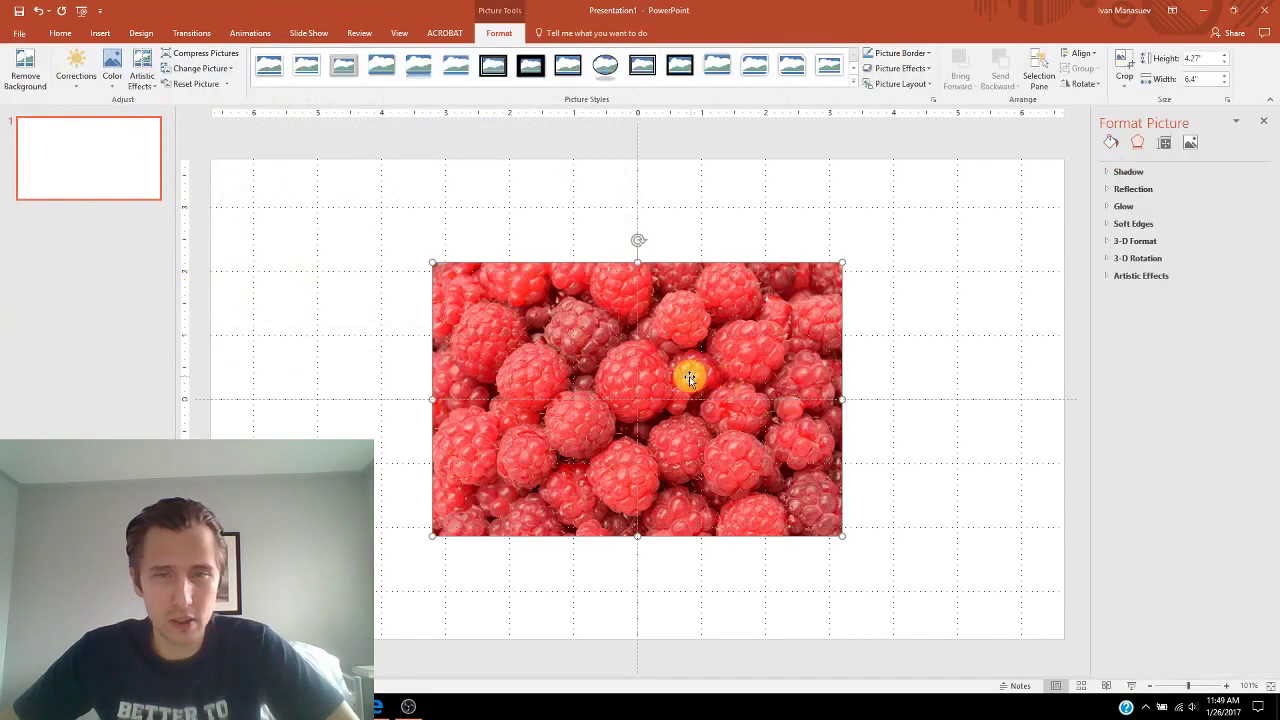
drag(686, 371, 466, 277)
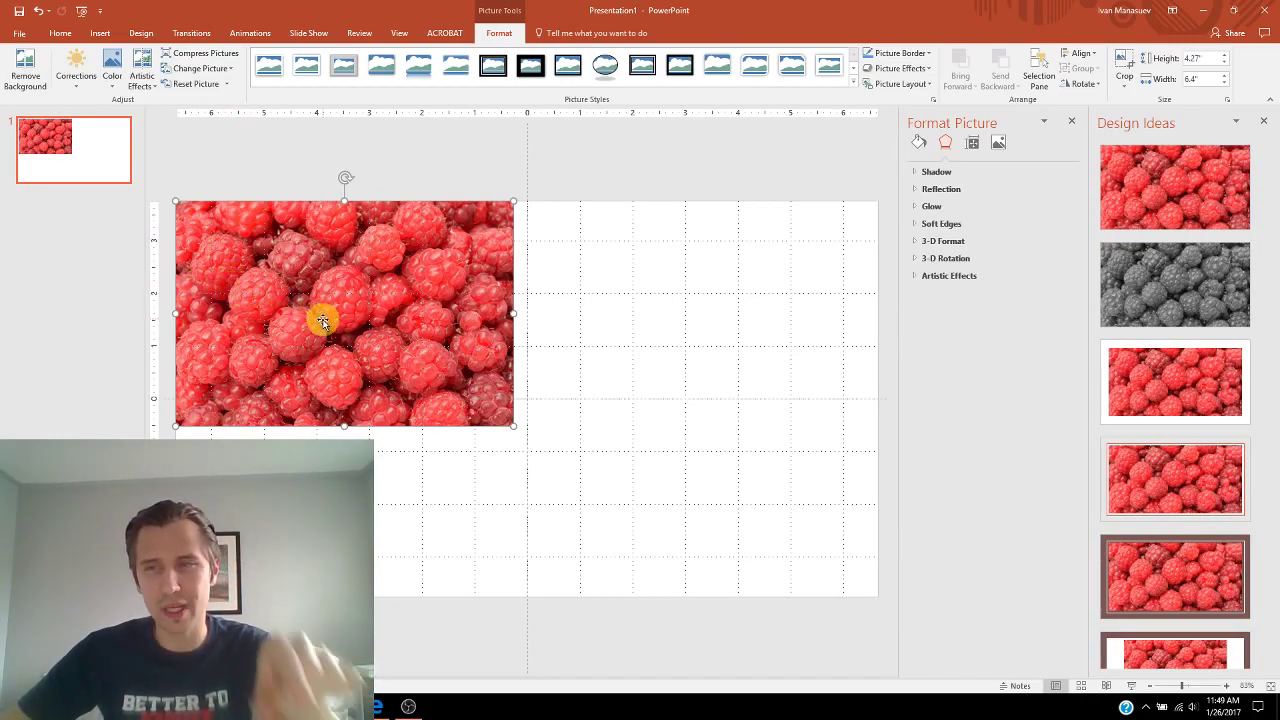
click(631, 317)
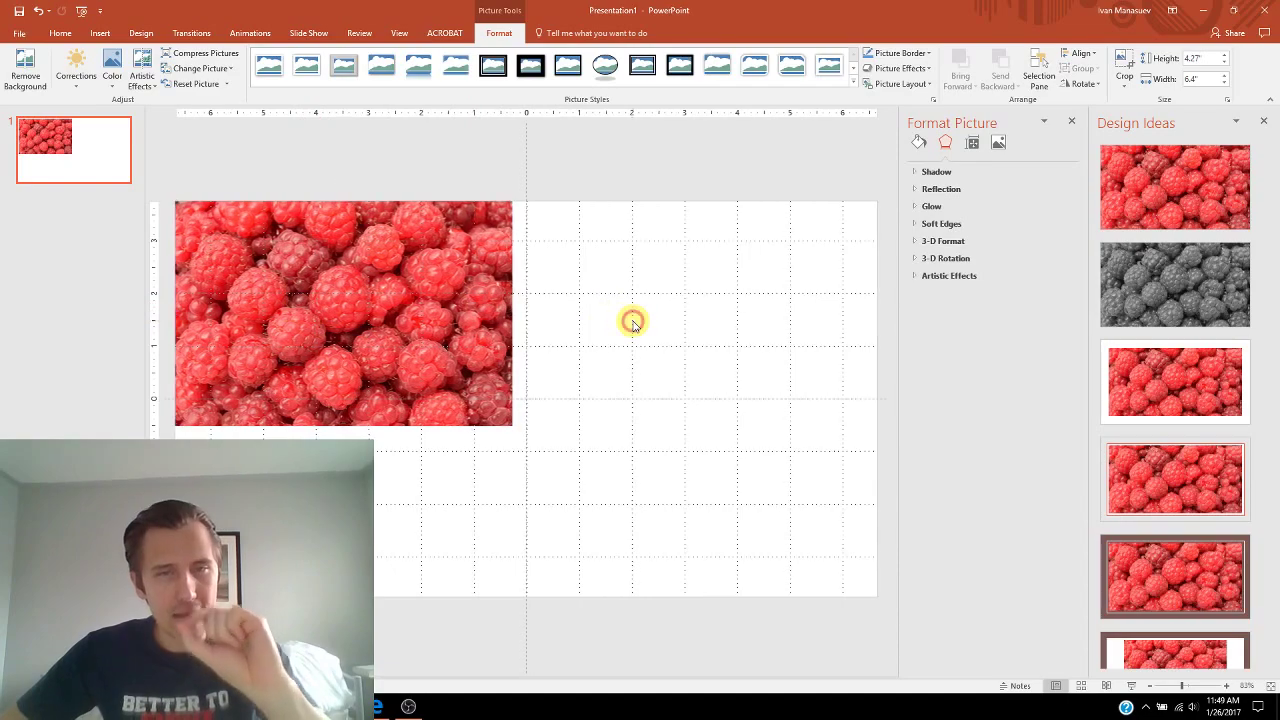
click(99, 33)
click(226, 72)
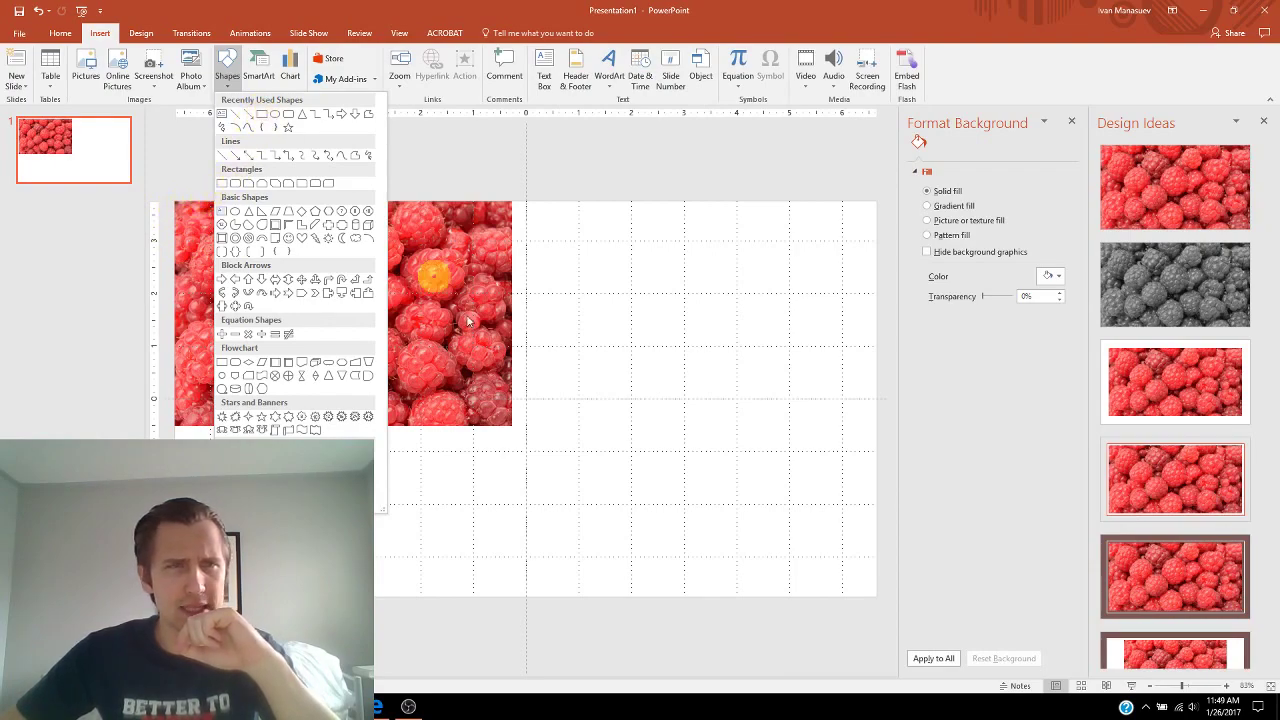
Draw a rectangle over the photo and move it to the right side of the slide.
click(263, 118)
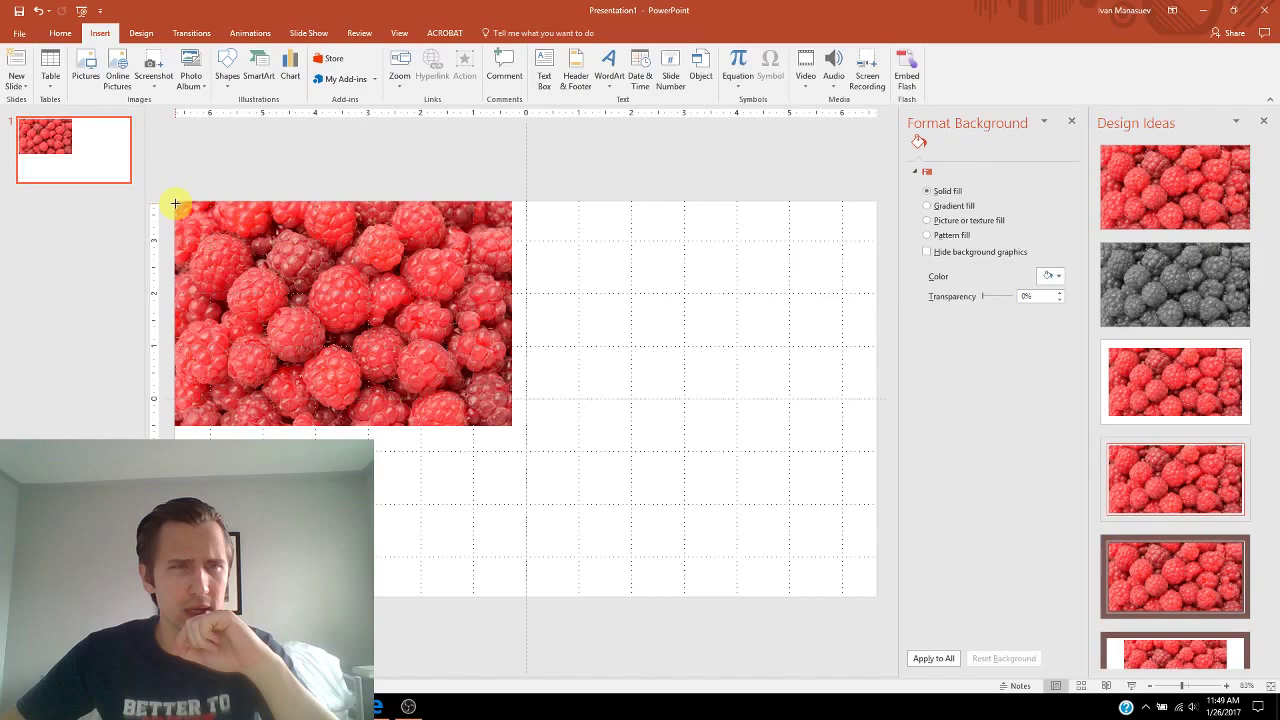
drag(177, 201, 656, 513)
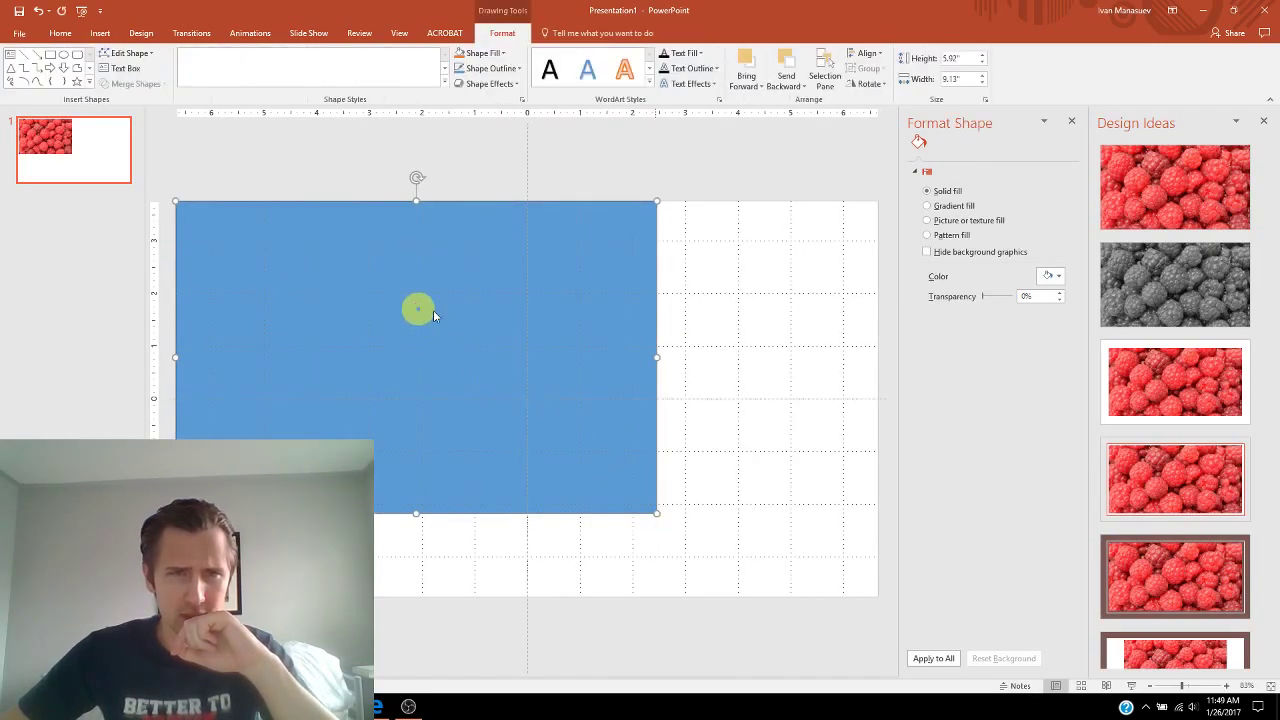
drag(414, 309, 583, 245)
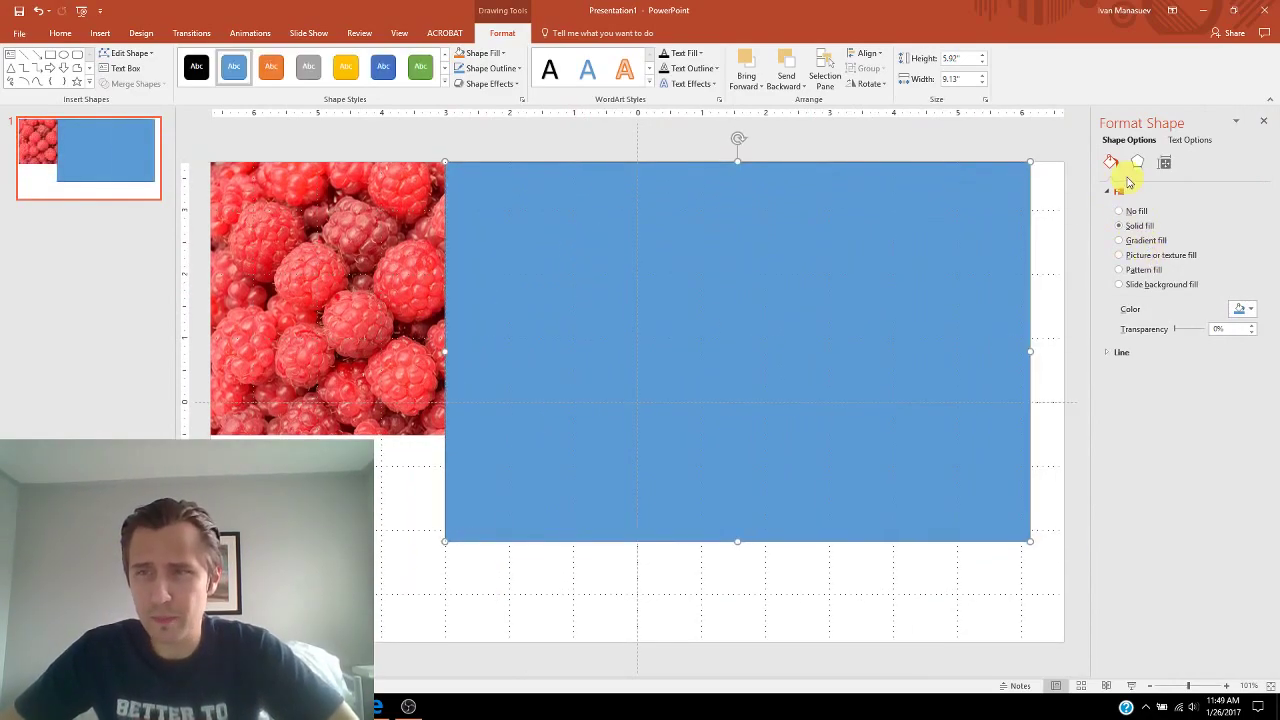
click(780, 223)
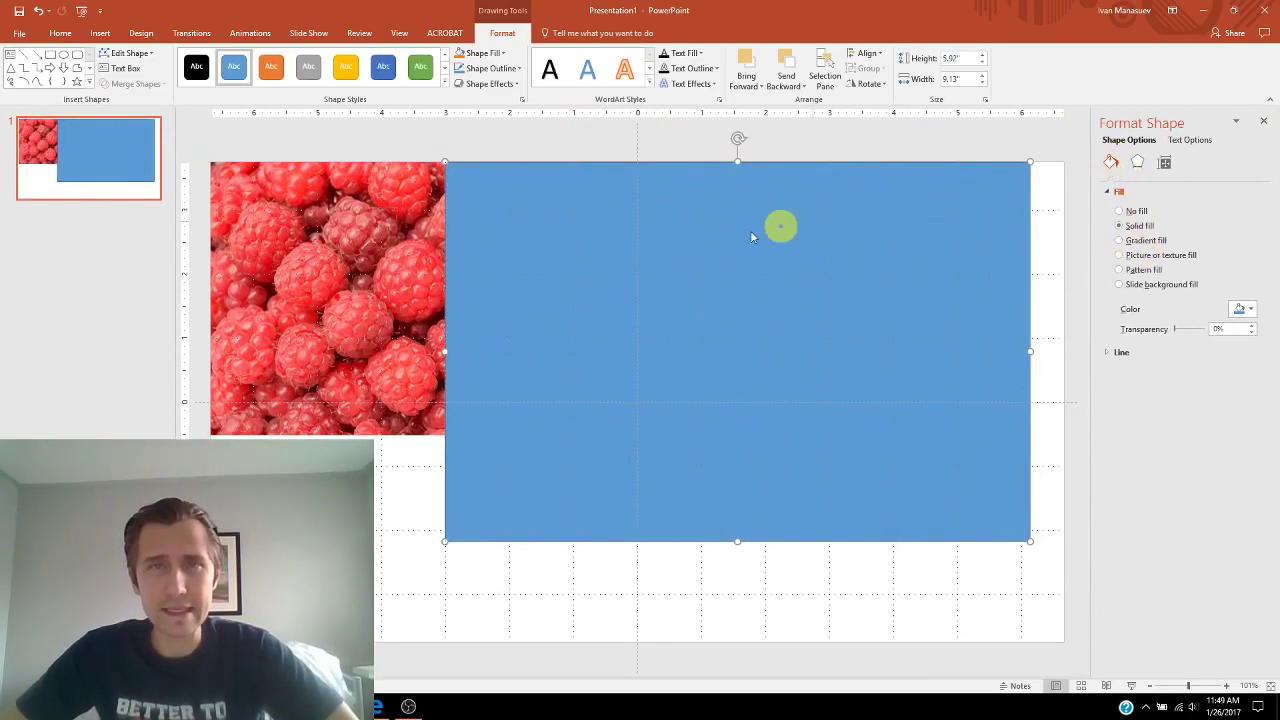
drag(649, 263, 683, 266)
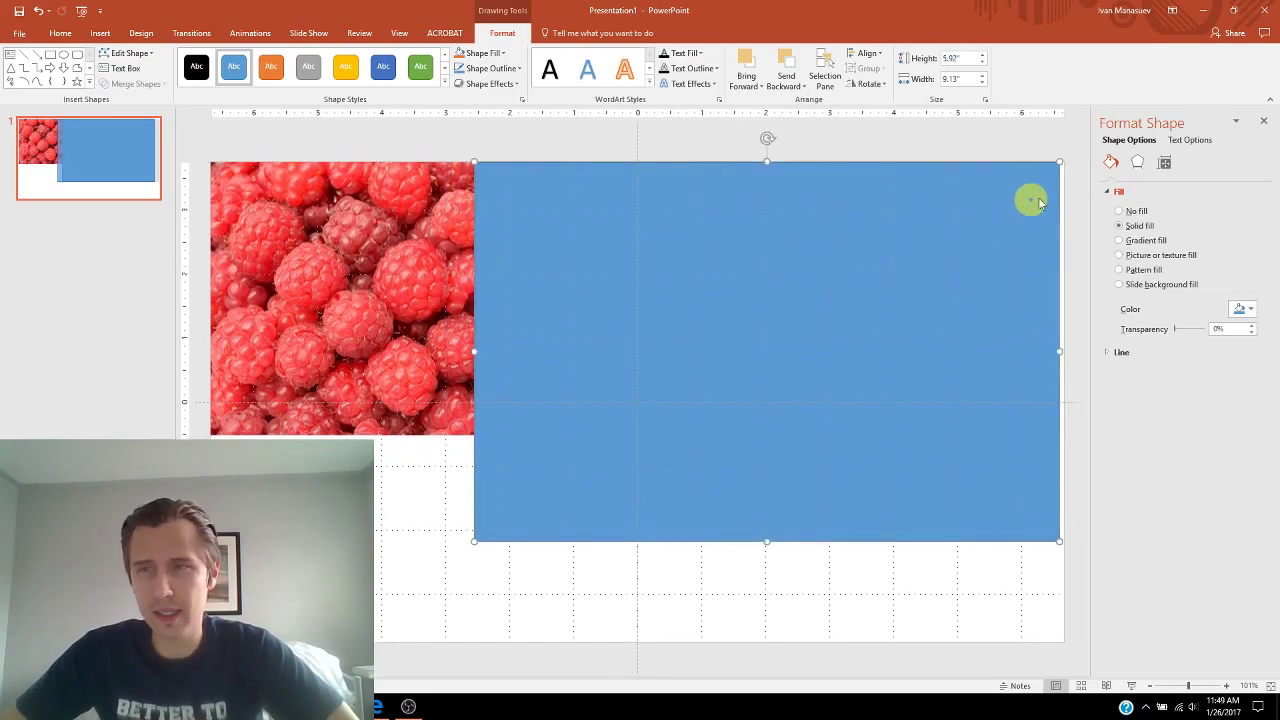
Fill the rectangle with the raspberry photo from file.
click(1153, 258)
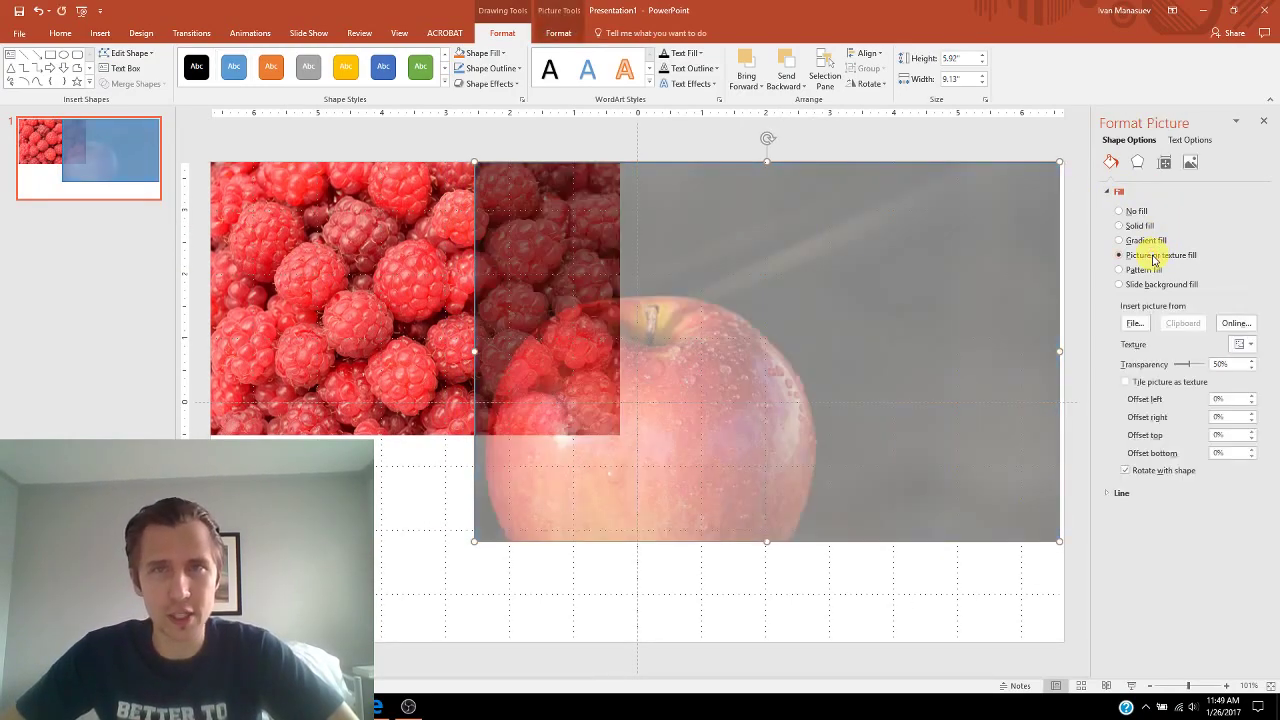
click(1133, 325)
double_click(155, 265)
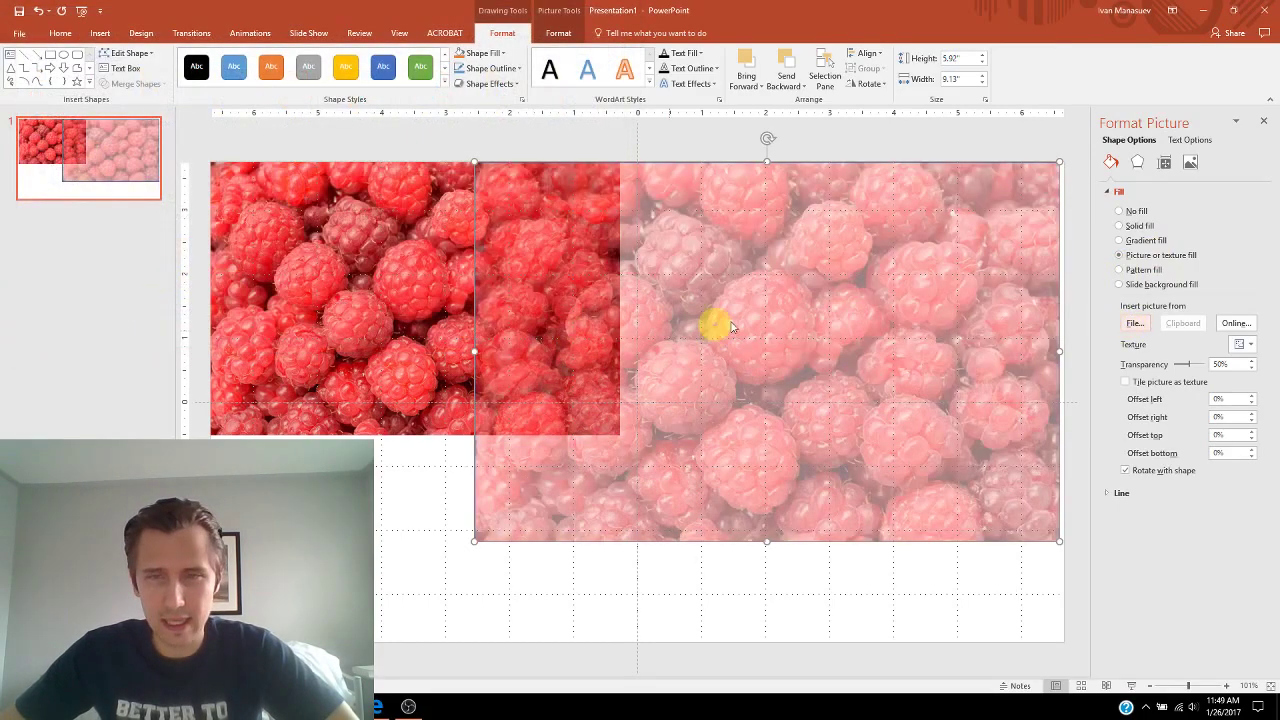
Nudge the raspberry rectangle slightly right and preview it at 0% transparency.
drag(731, 326, 801, 302)
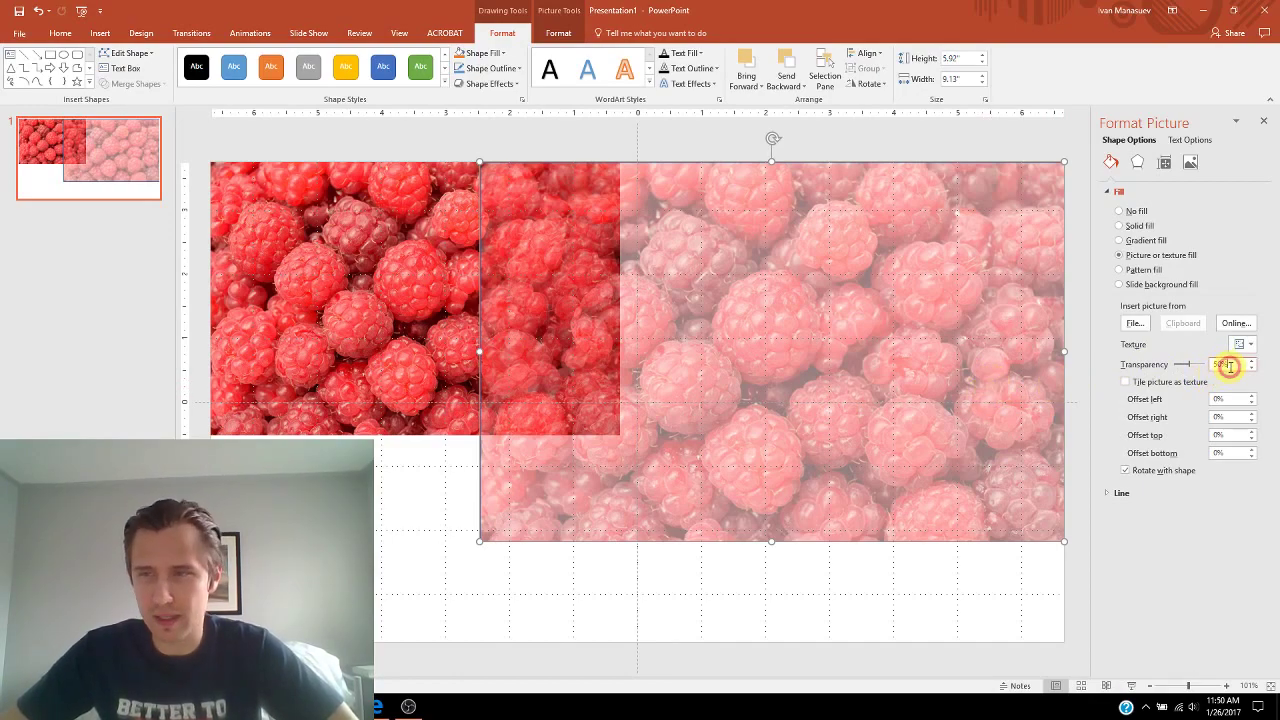
text(0)
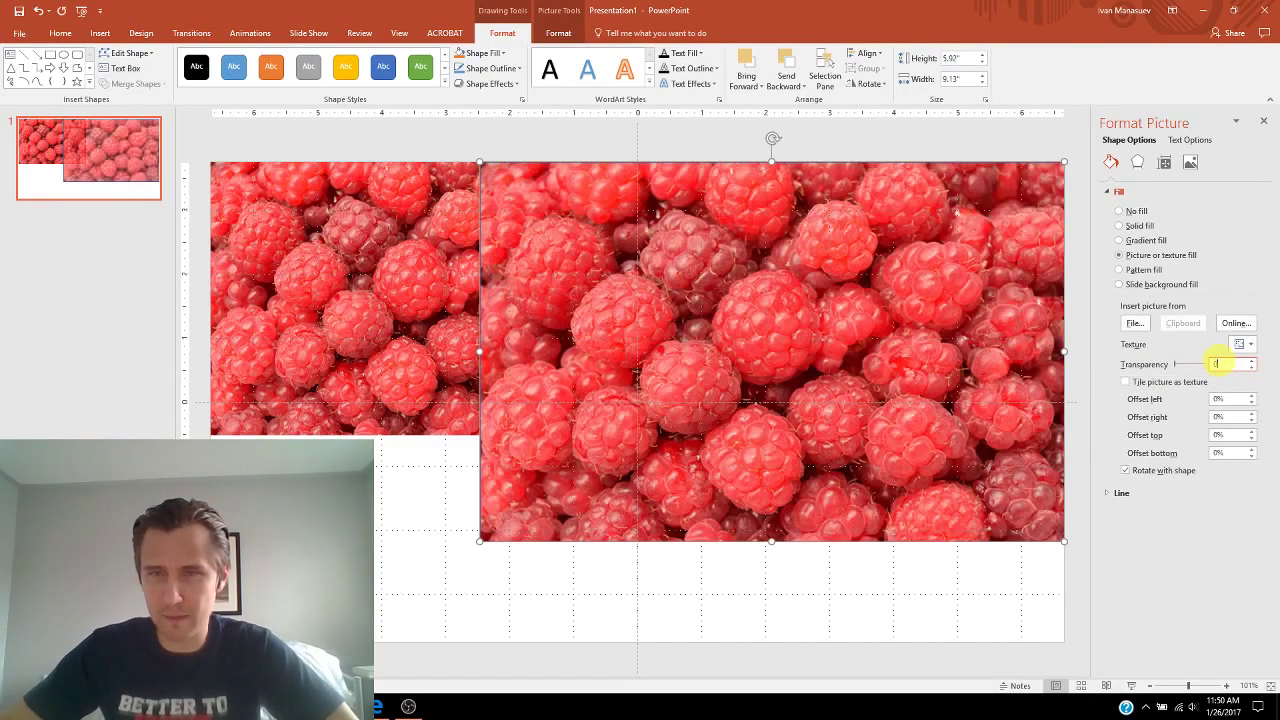
key(Return)
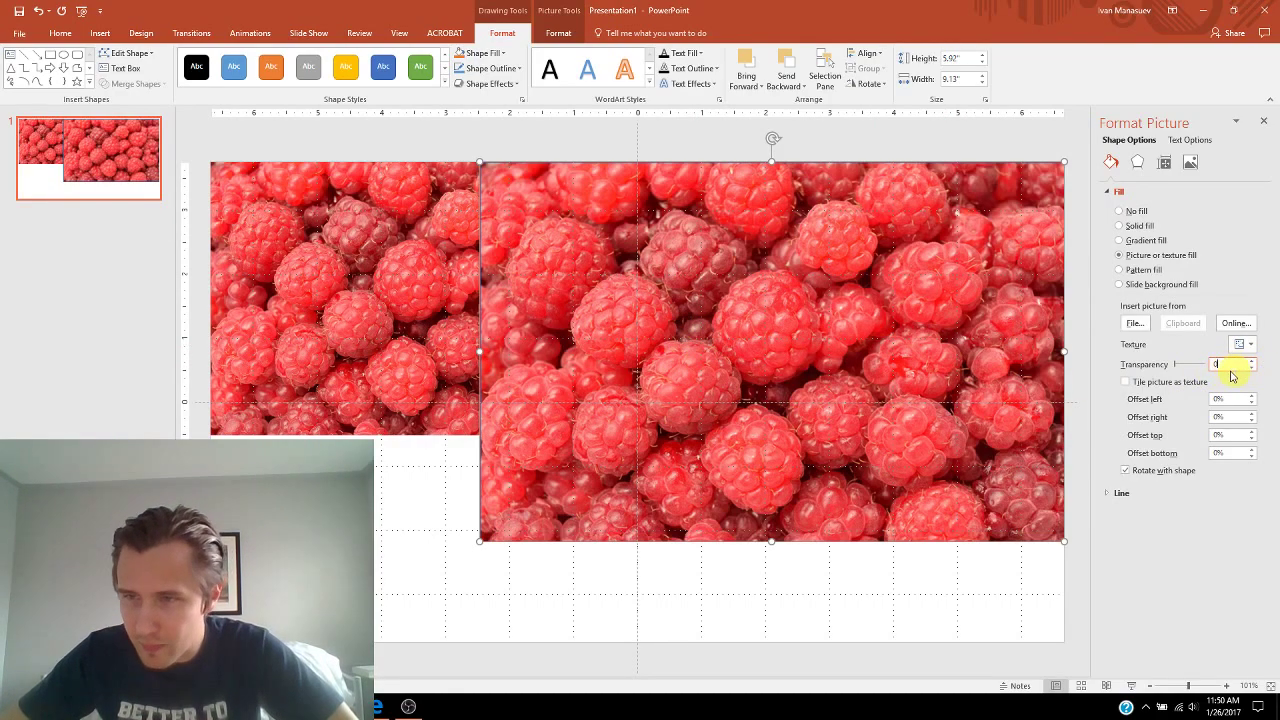
Compare 100% transparency, then settle on 50% and deselect to preview.
text(00)
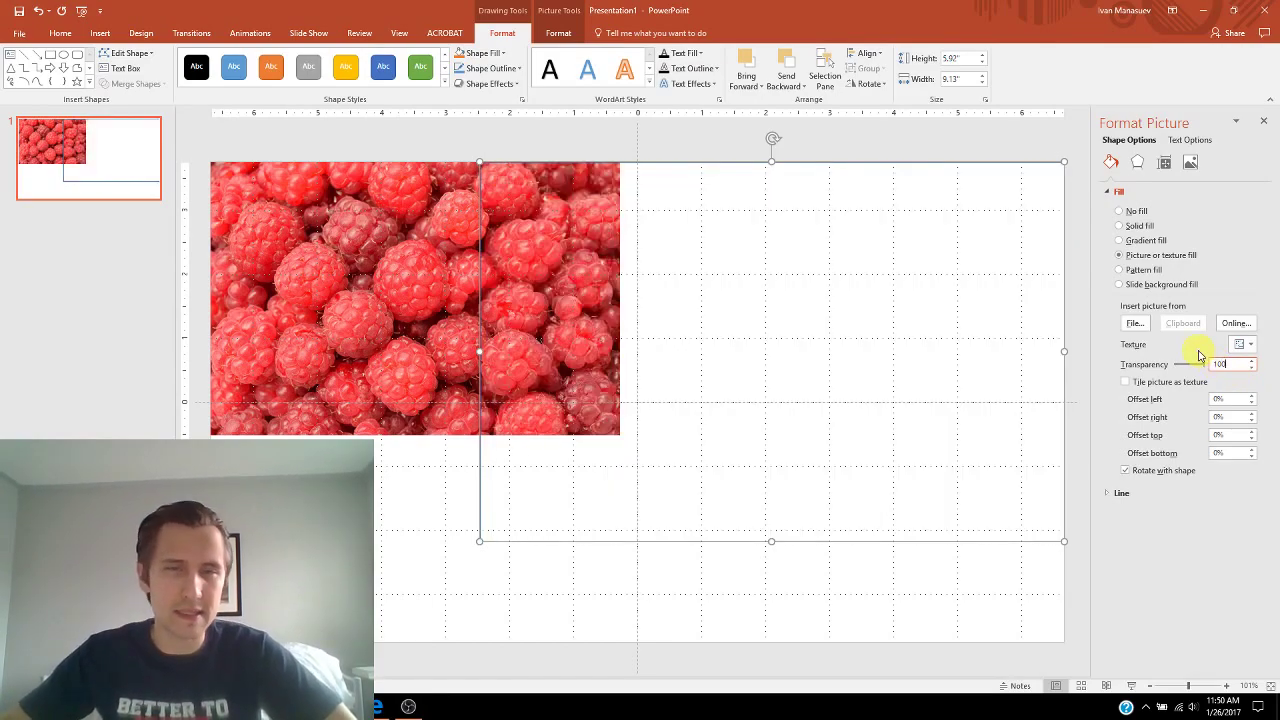
key(Return)
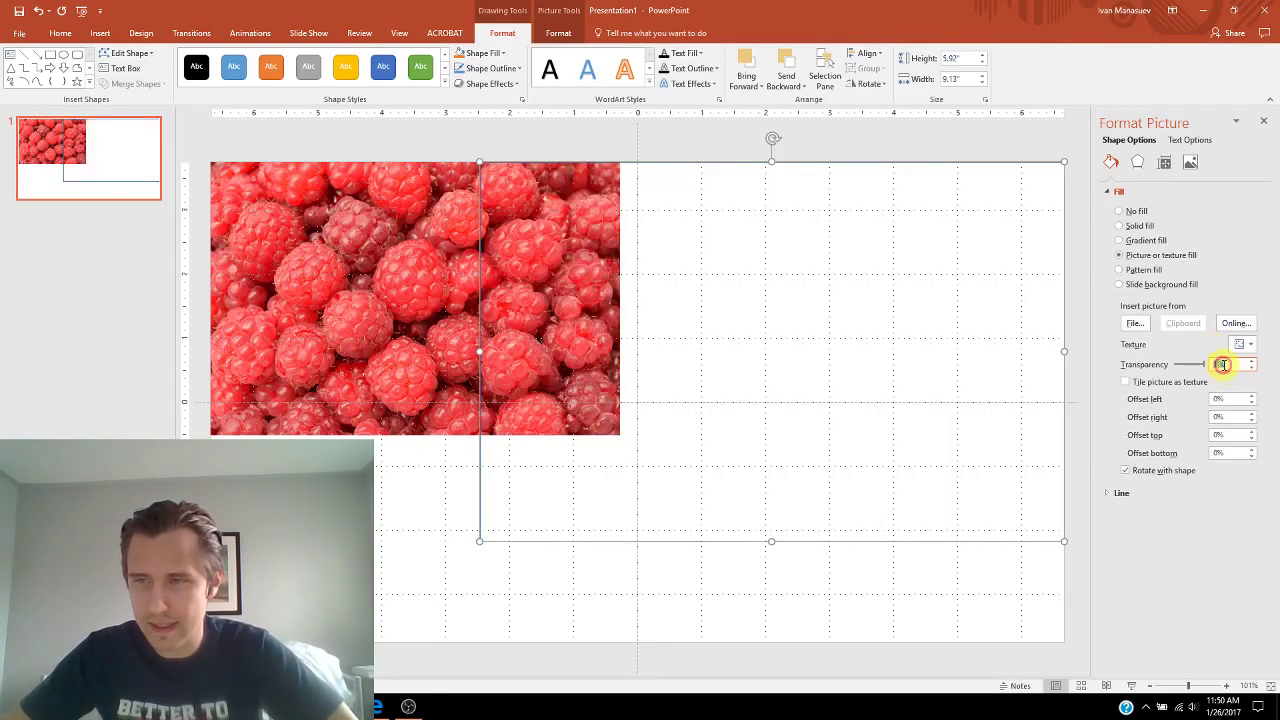
text(50)
key(Return)
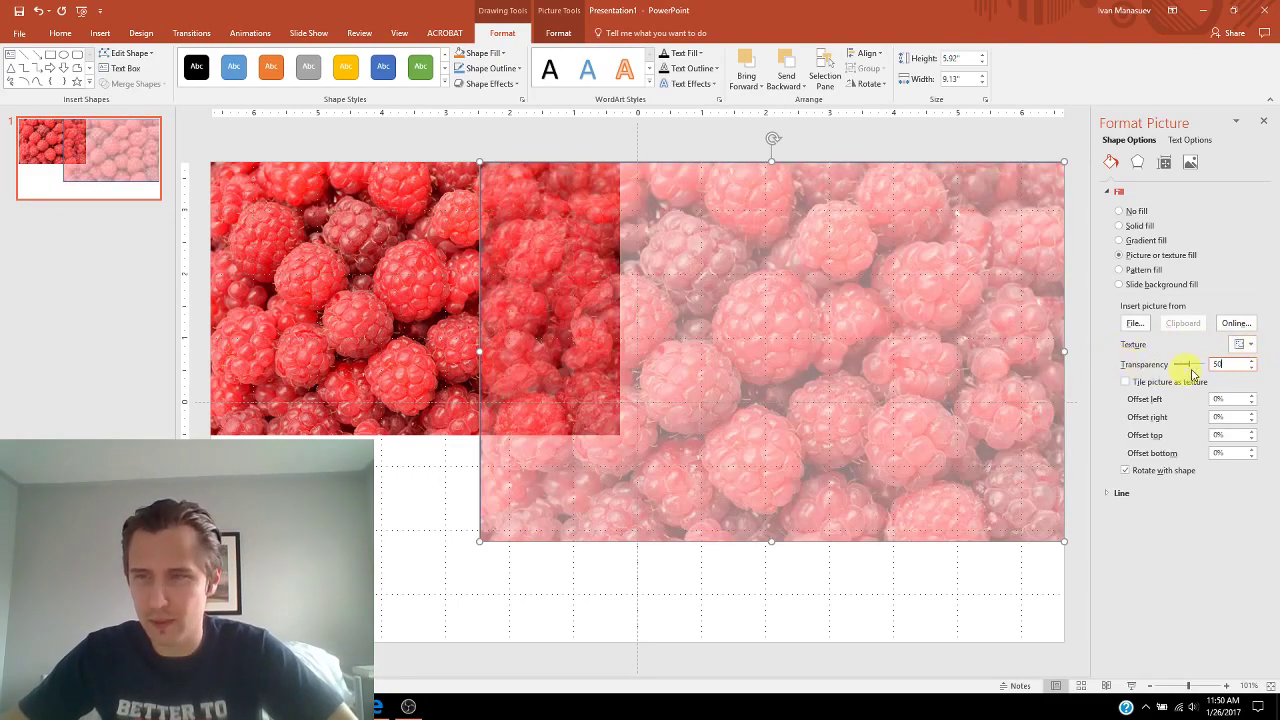
click(420, 486)
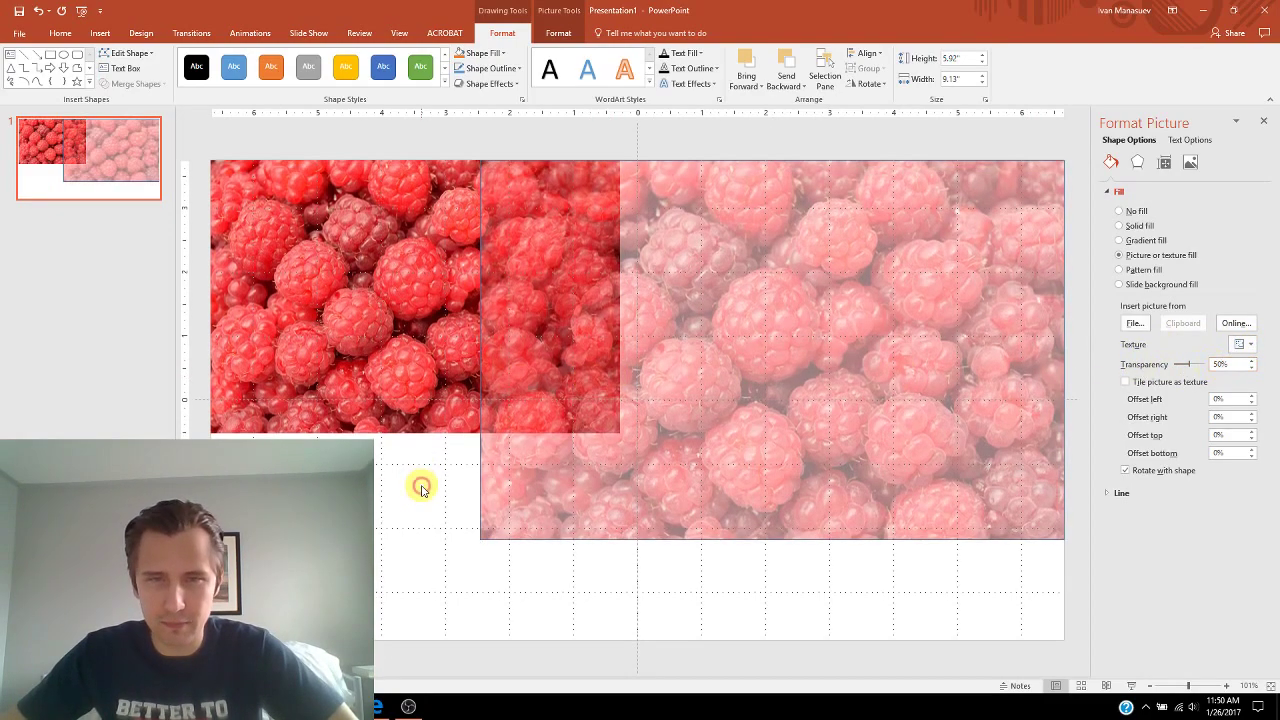
Export the faded raspberry rectangle with Save as Picture to the Desktop.
click(816, 297)
right_click(766, 289)
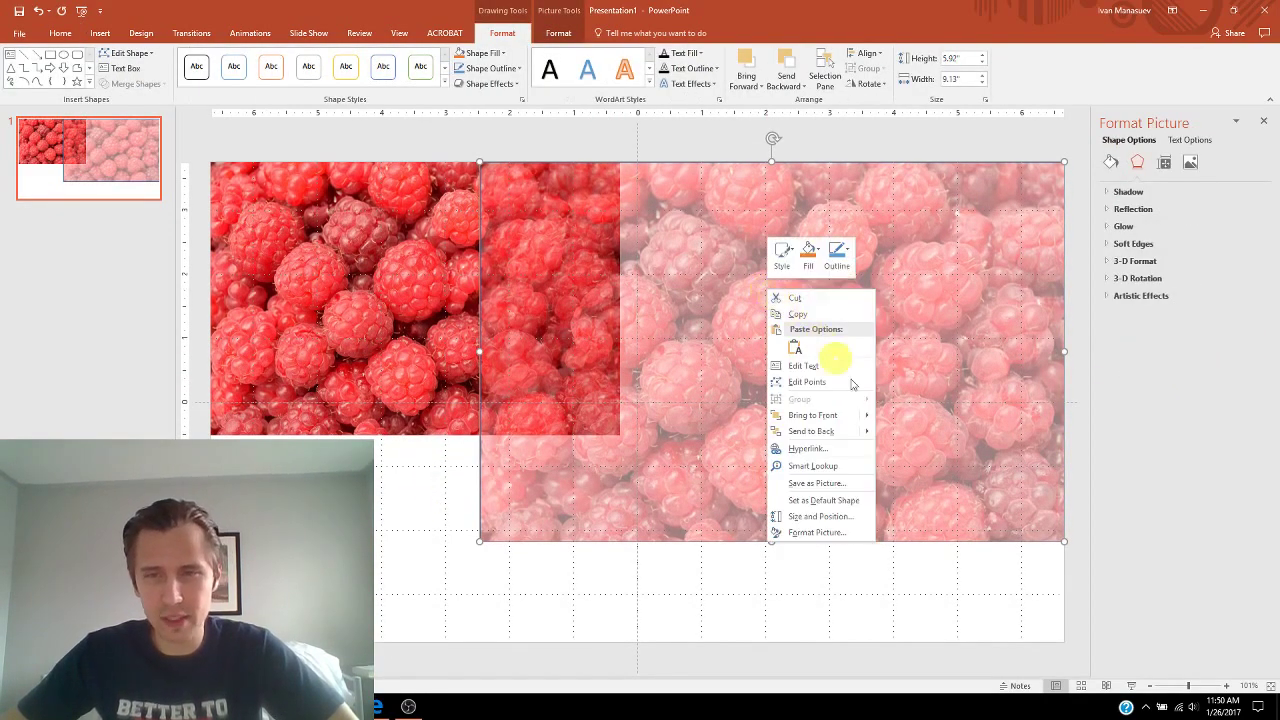
click(835, 487)
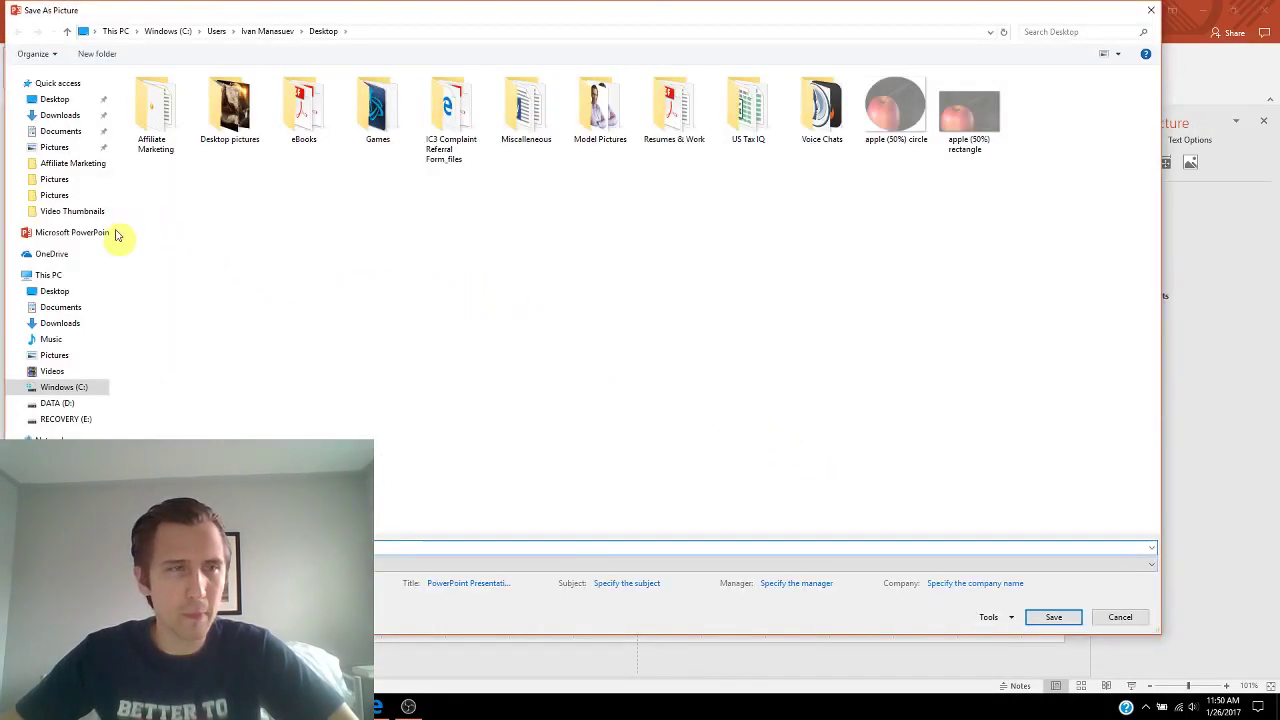
click(54, 99)
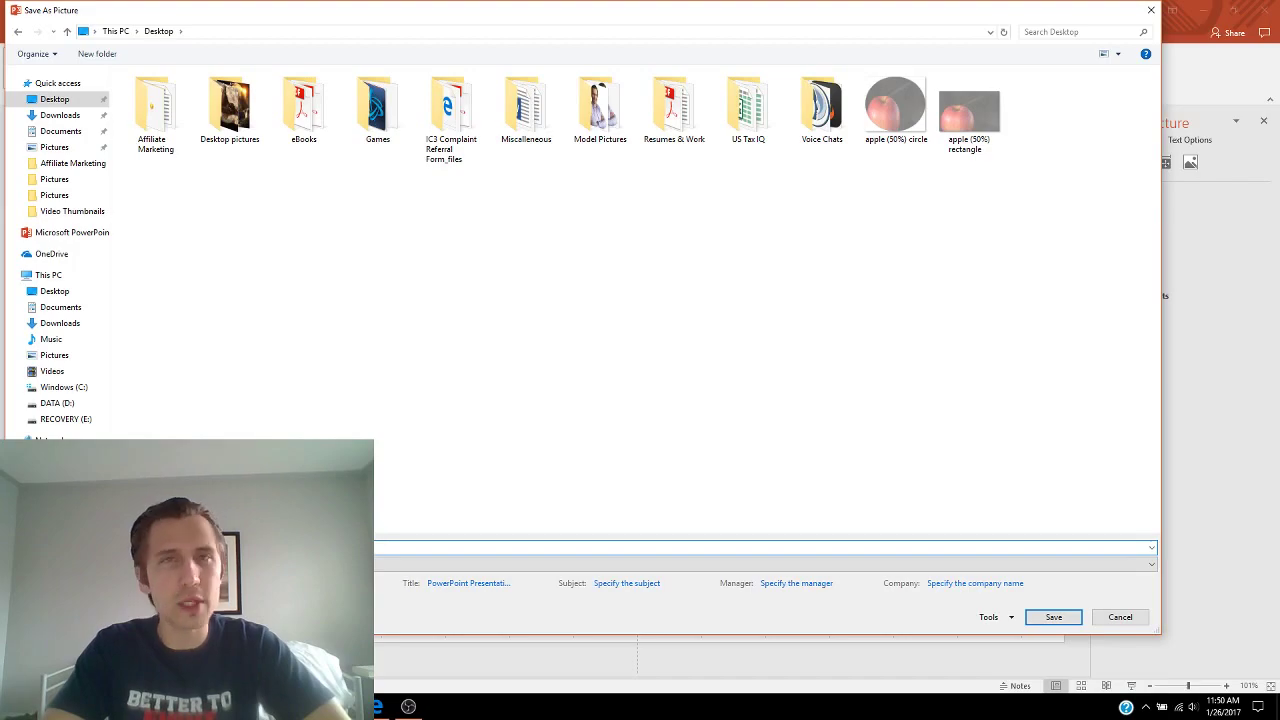
key(Return)
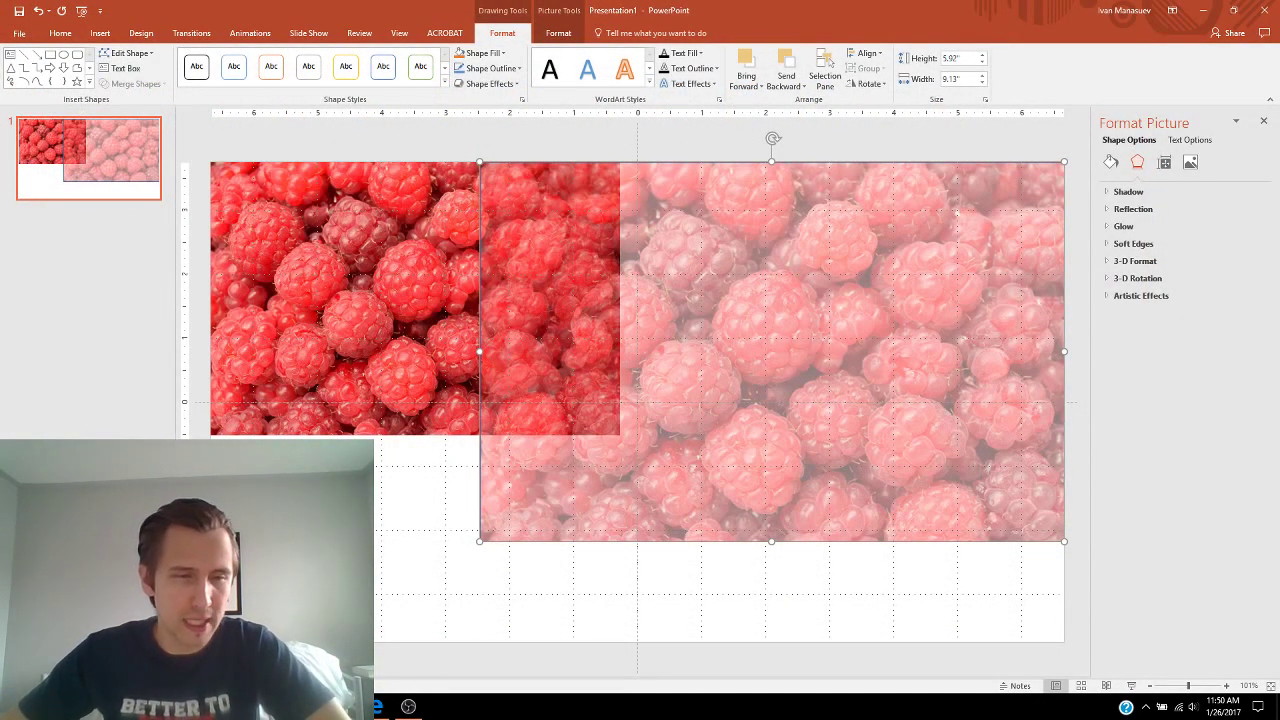
Upload the 50% faded raspberry picture into the main section's BG Image library.
click(378, 707)
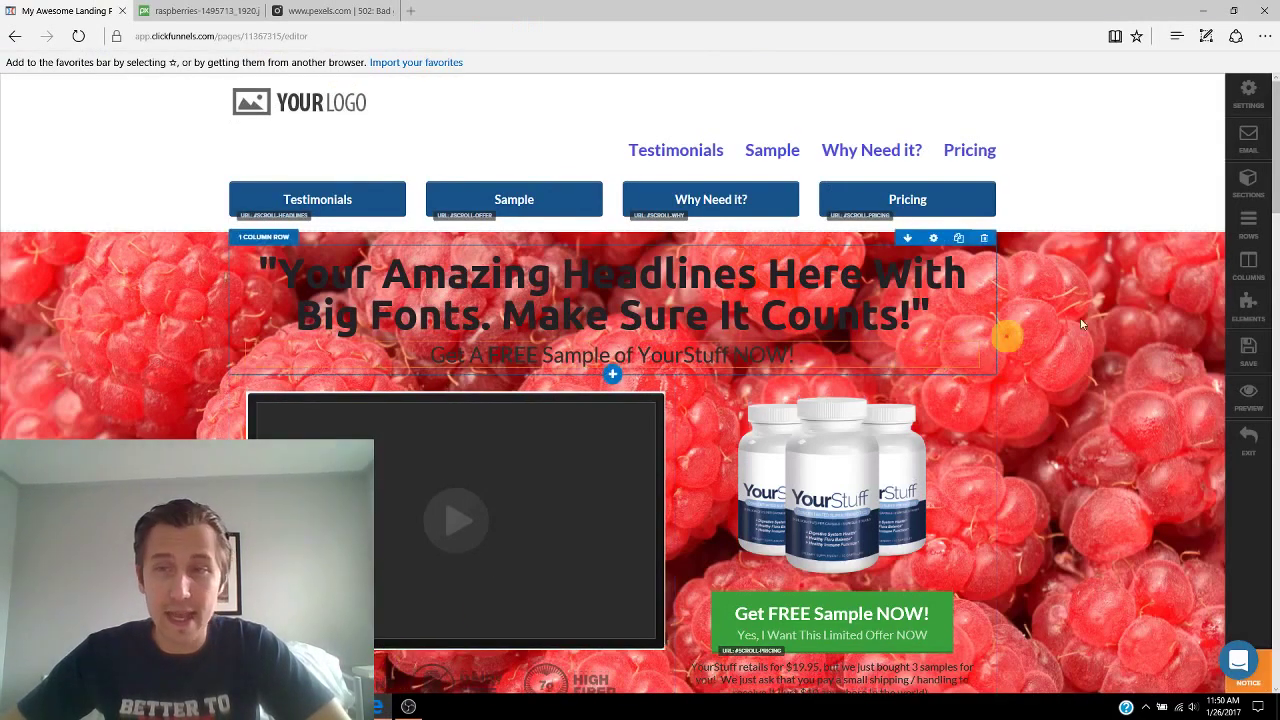
click(1162, 242)
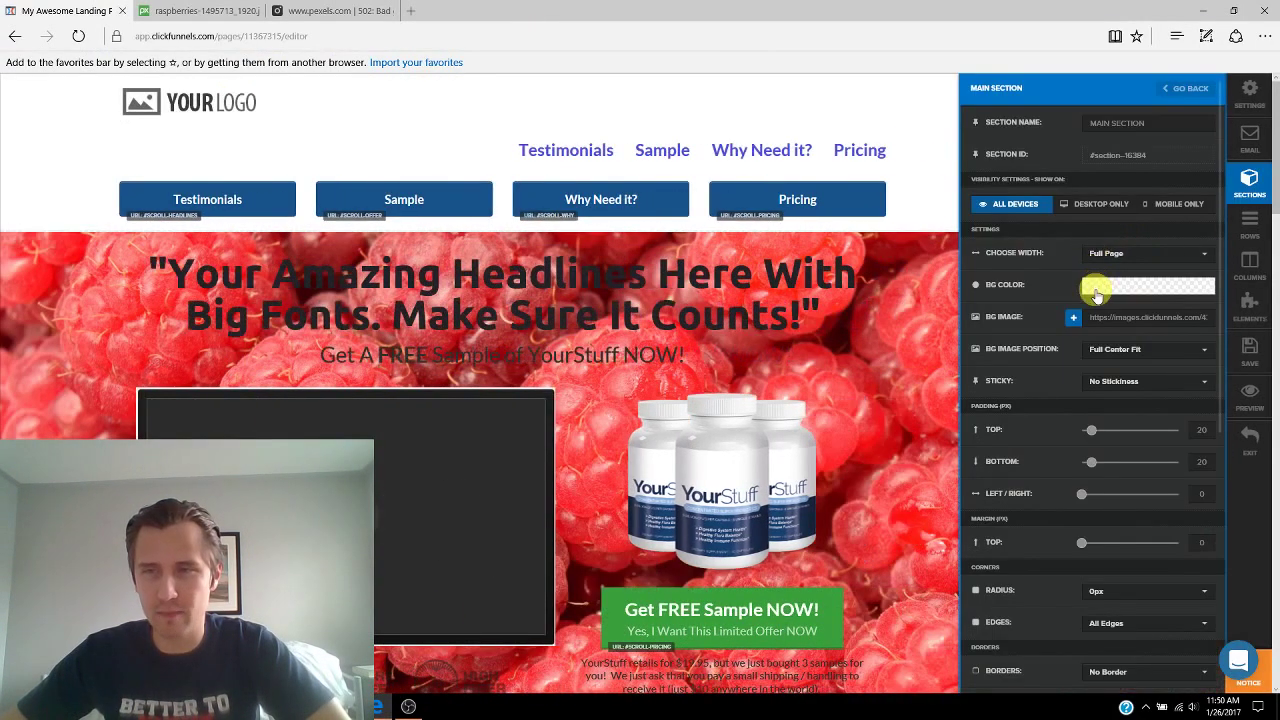
click(1062, 318)
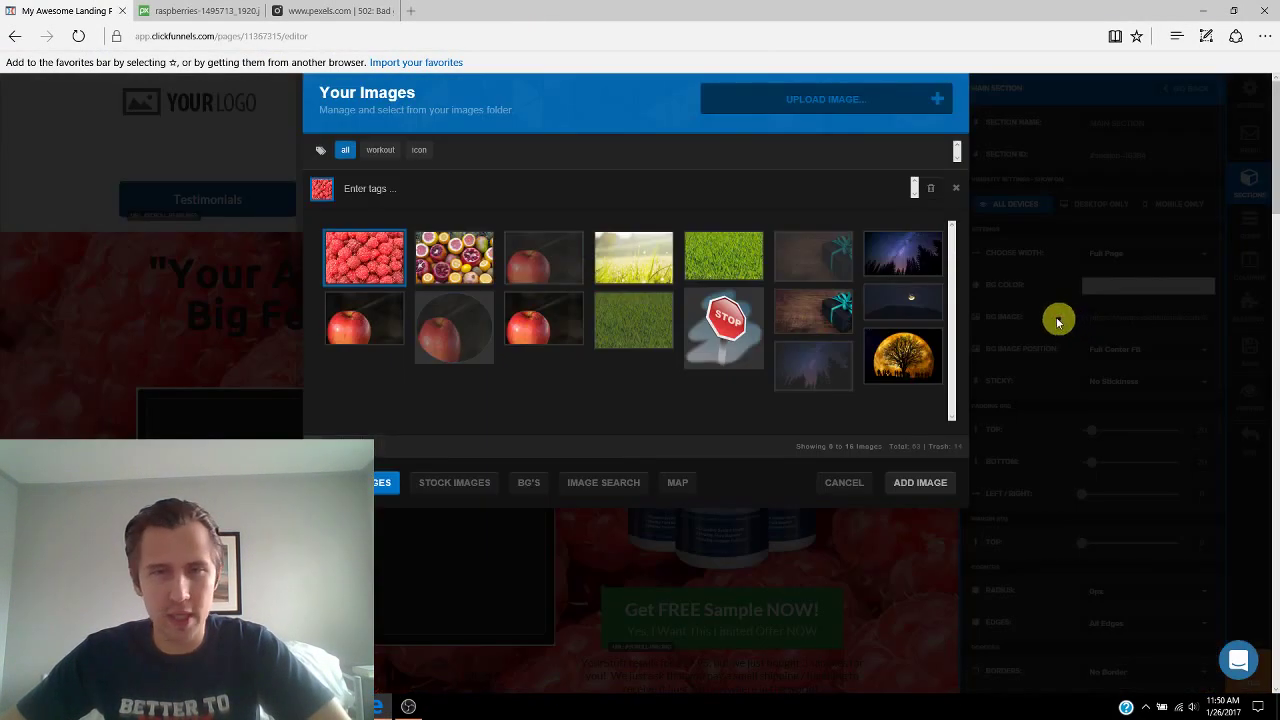
click(801, 101)
scroll(480, 250, down, 1)
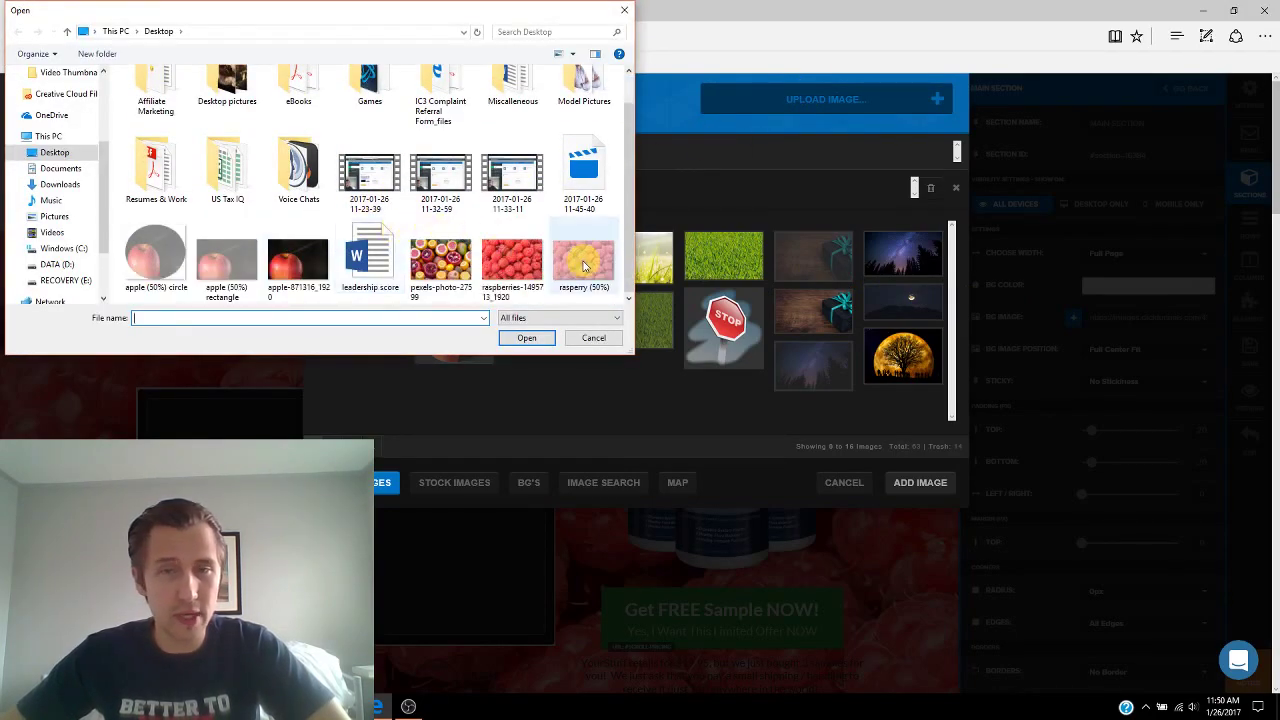
double_click(585, 265)
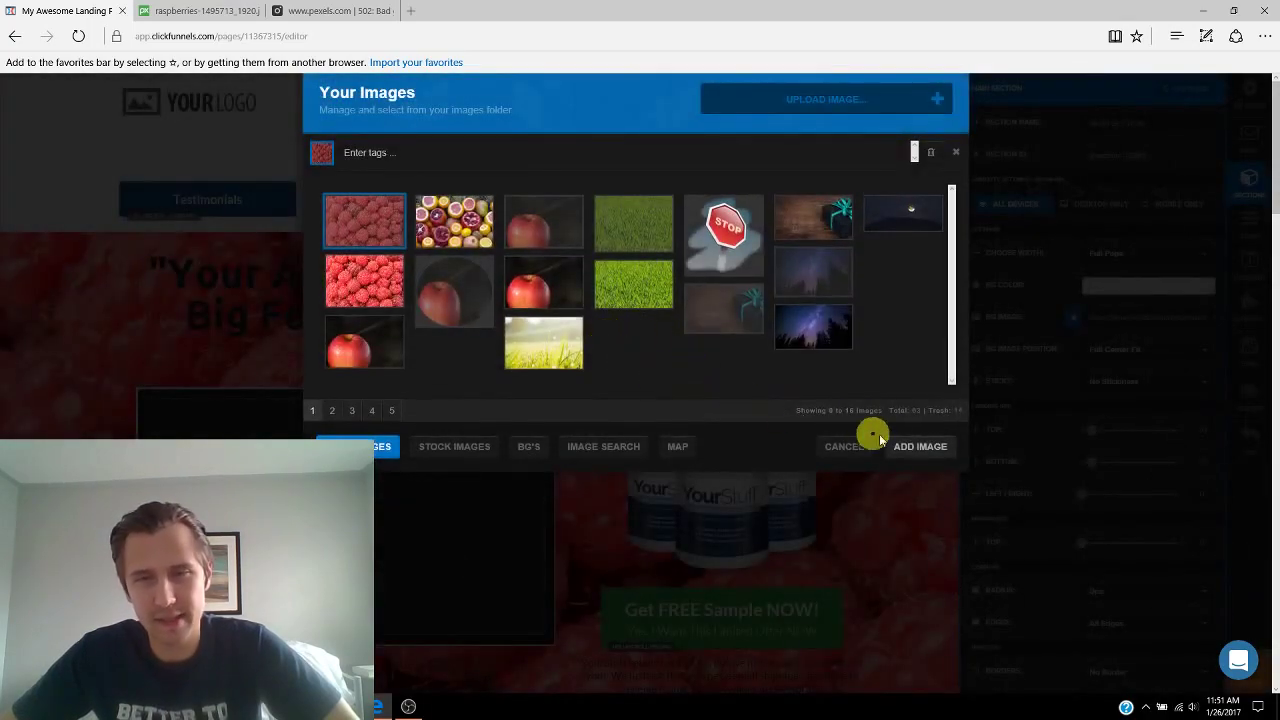
Apply the uploaded faded raspberry image as the main section background.
click(920, 447)
scroll(929, 448, down, 2)
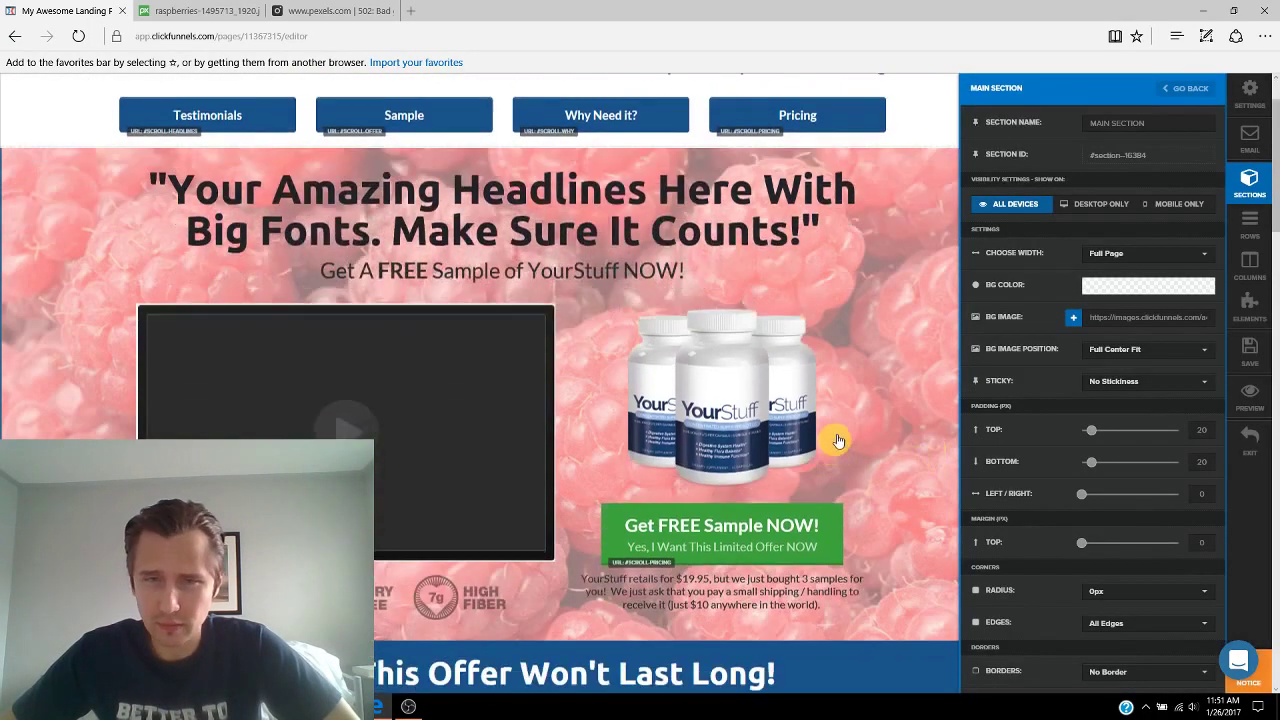
scroll(1037, 377, up, 2)
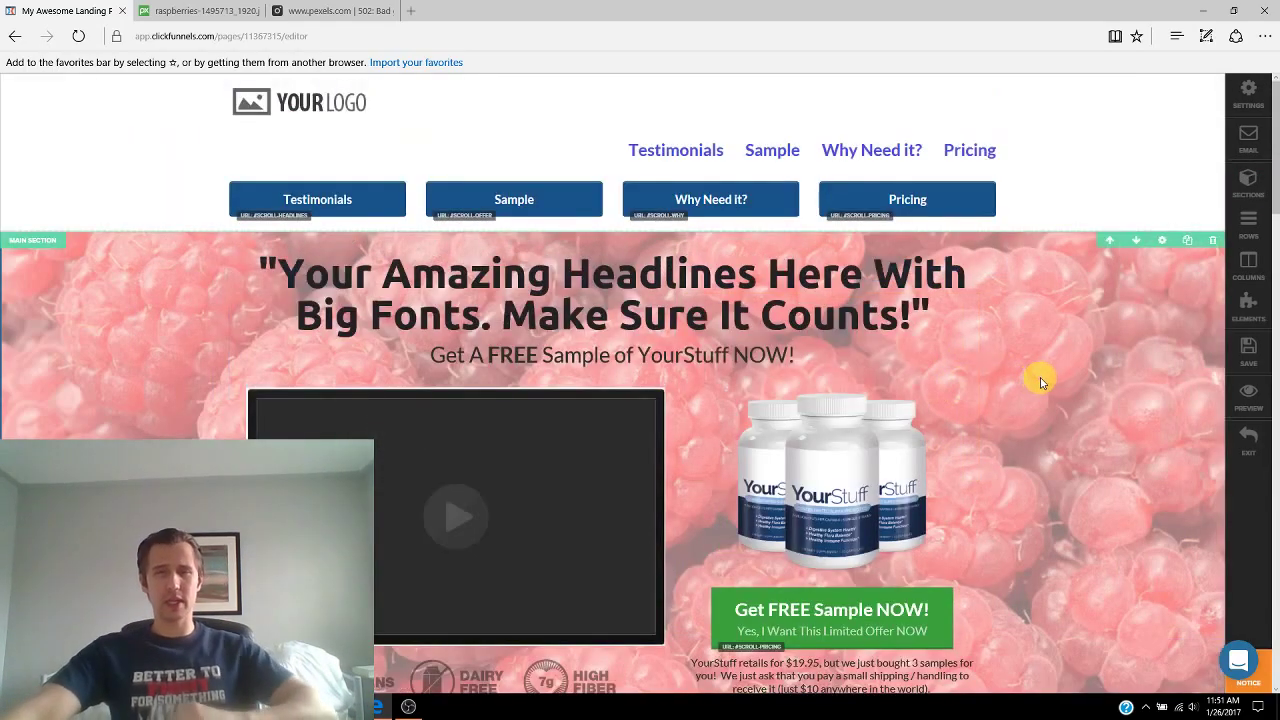
Set the raspberries photo as the header section's BG Image and review the page.
click(1162, 82)
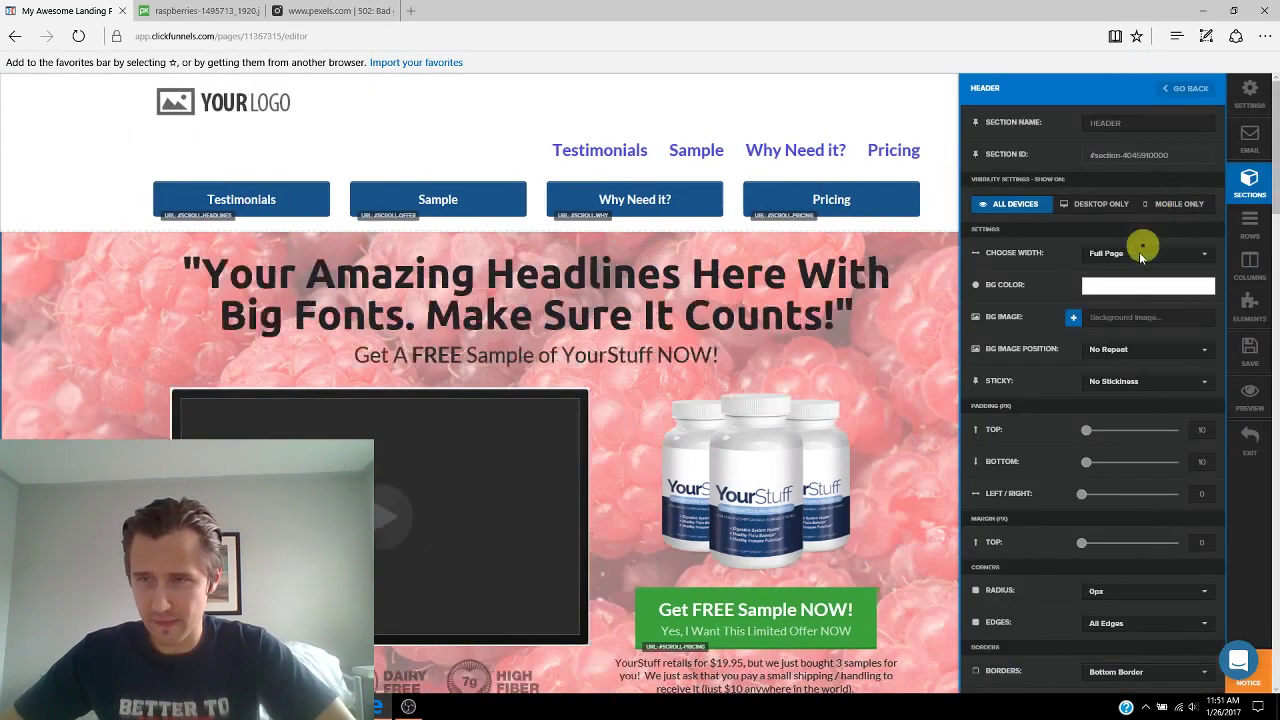
click(1074, 316)
double_click(362, 318)
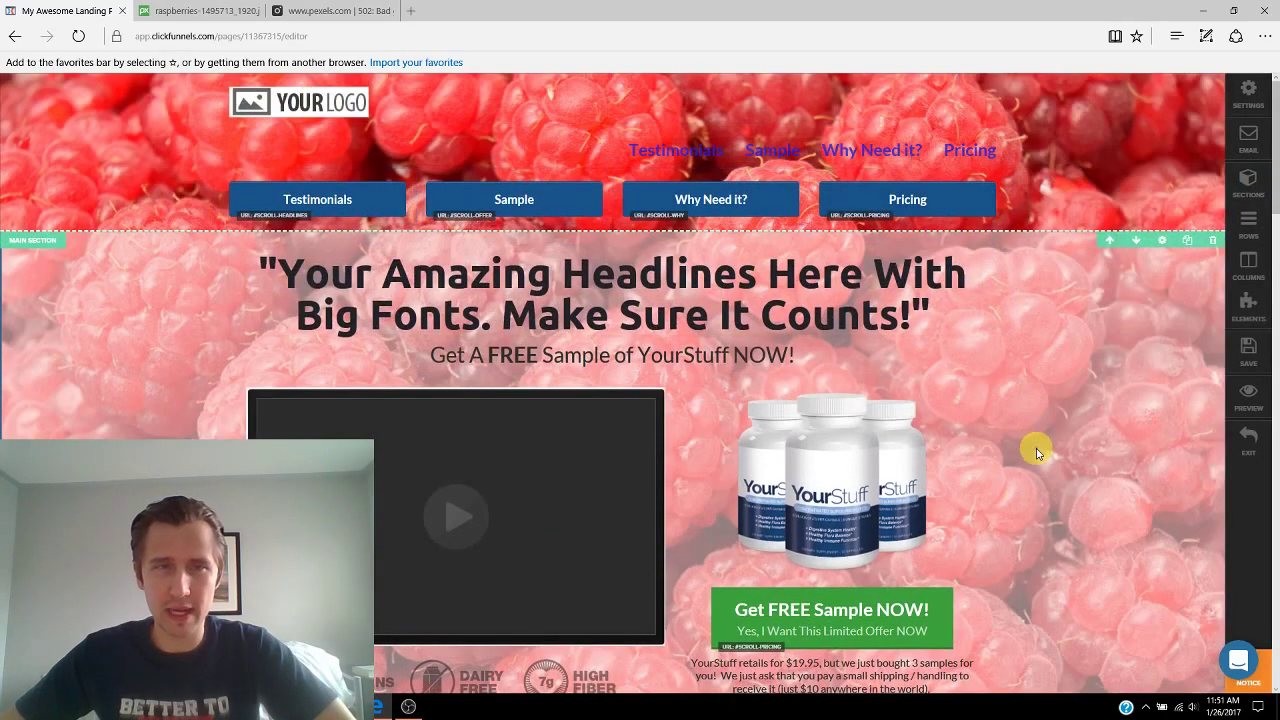
scroll(1037, 450, down, 2)
scroll(1037, 450, up, 2)
scroll(1037, 452, down, 2)
scroll(1037, 455, down, 1)
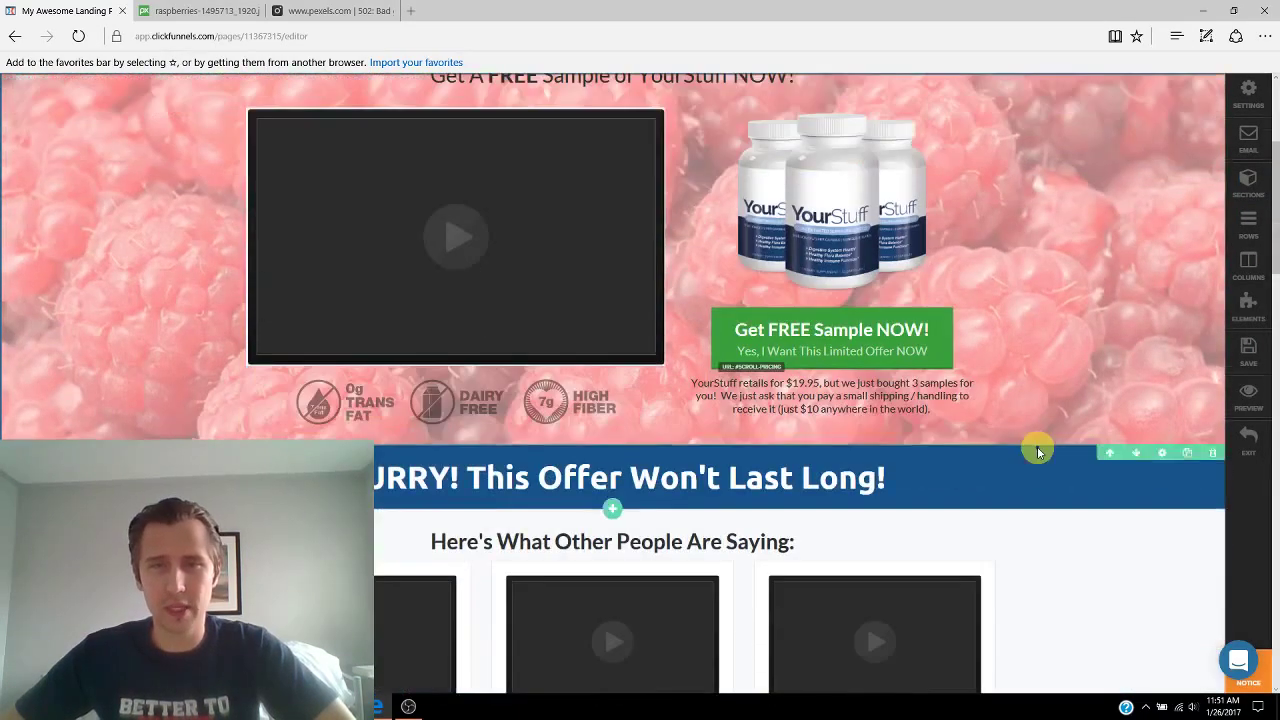
scroll(1037, 446, up, 3)
scroll(1037, 448, down, 2)
scroll(1034, 431, up, 2)
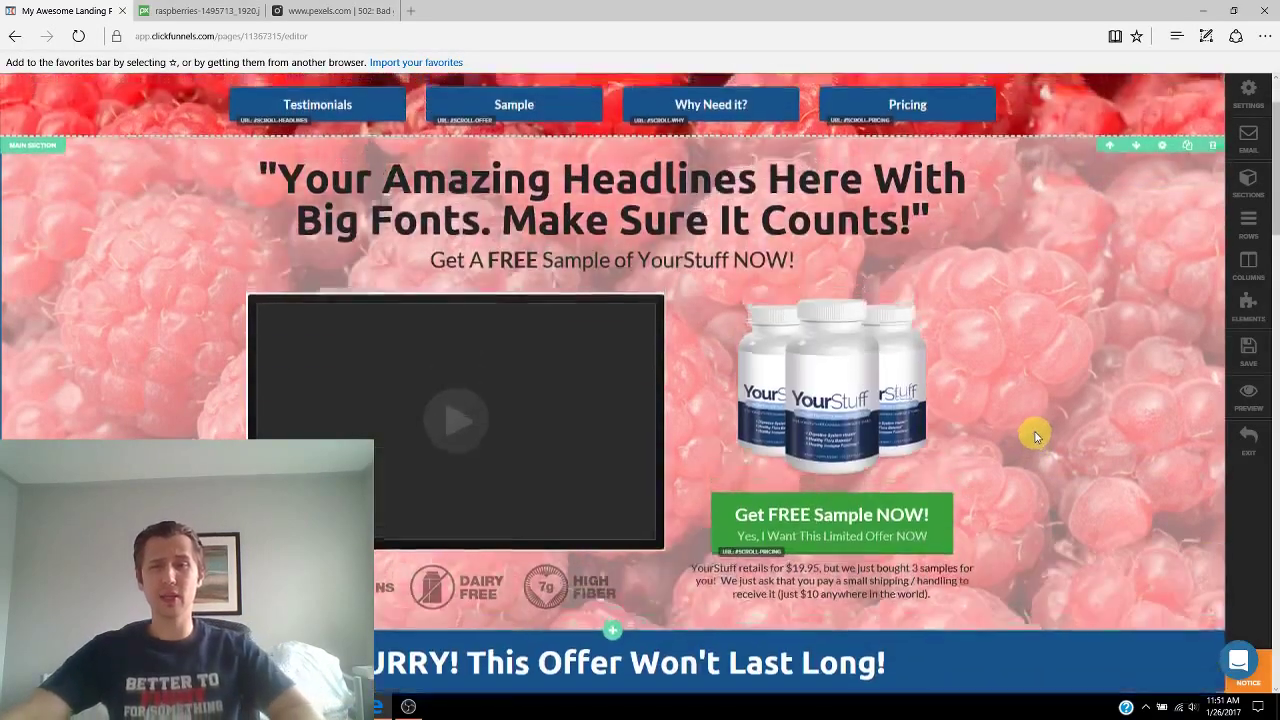
scroll(1040, 407, down, 1)
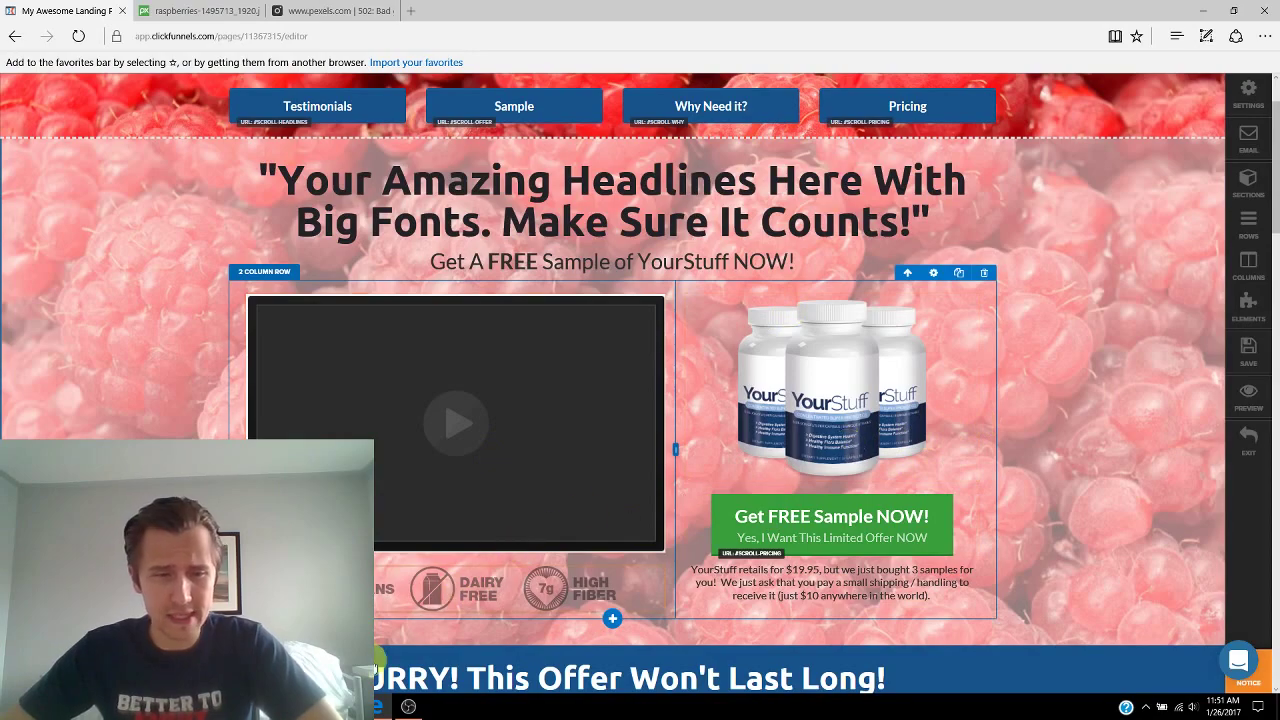
mouse_move(407, 710)
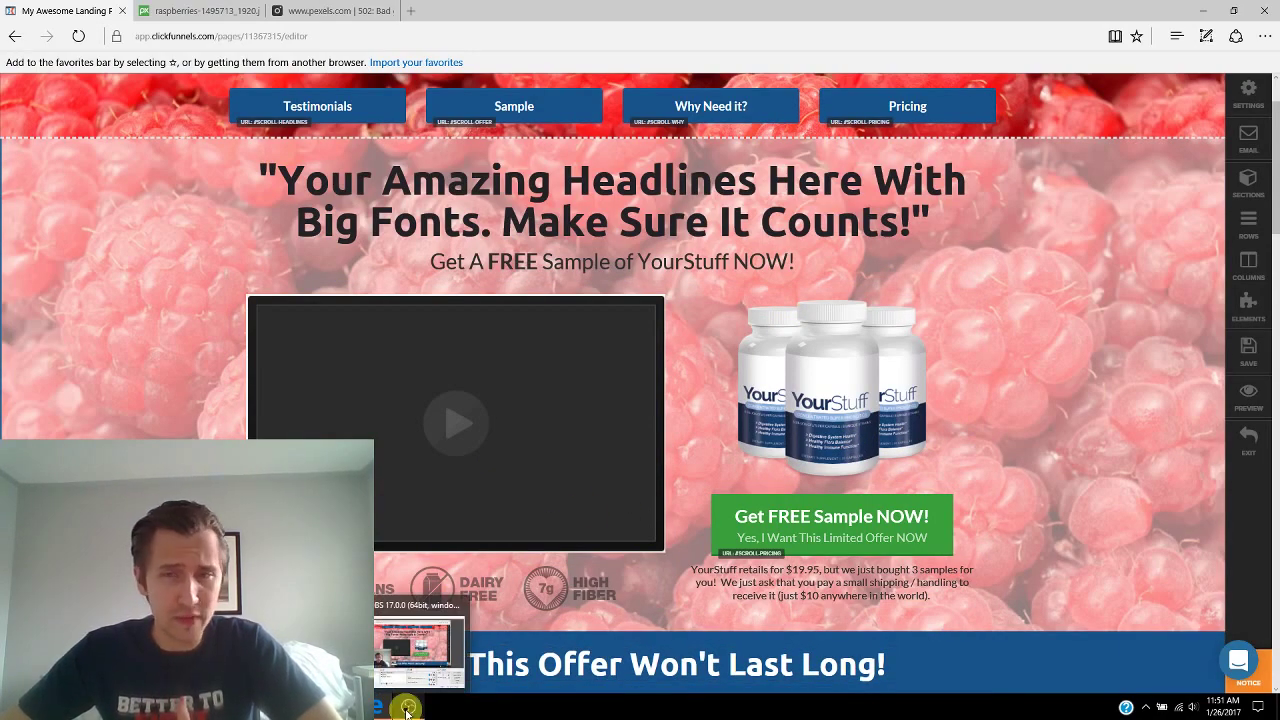